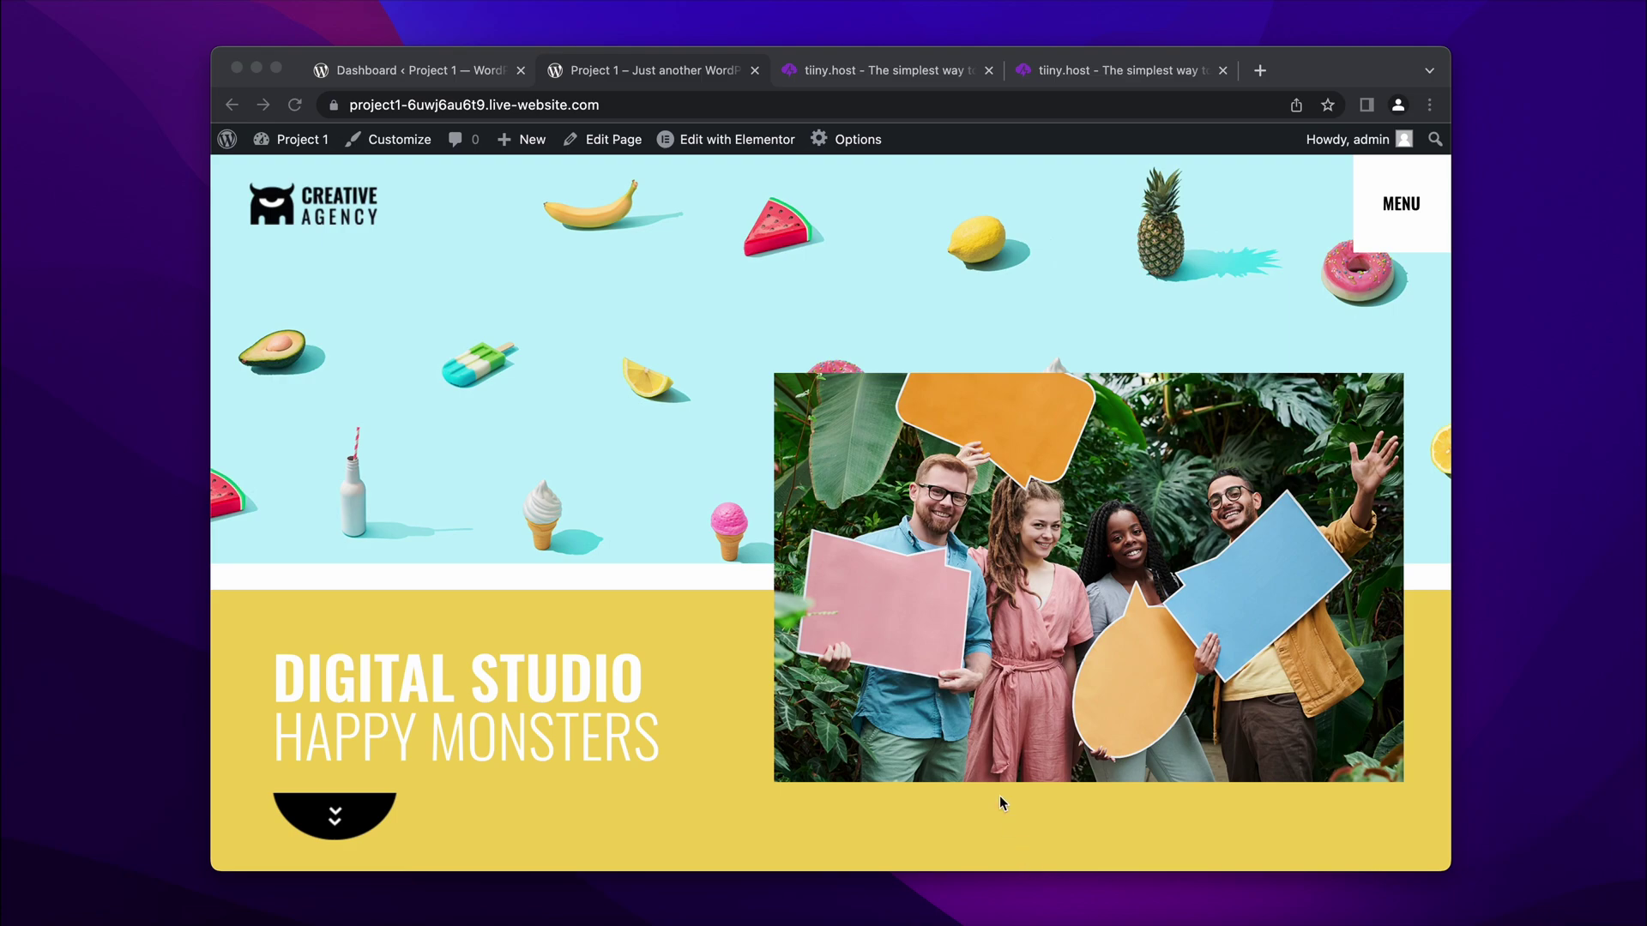
# - Scroll the original WordPress homepage and view the ATTENTION TO DETAILS blog post
pyautogui.scroll(-10, 914, 656)
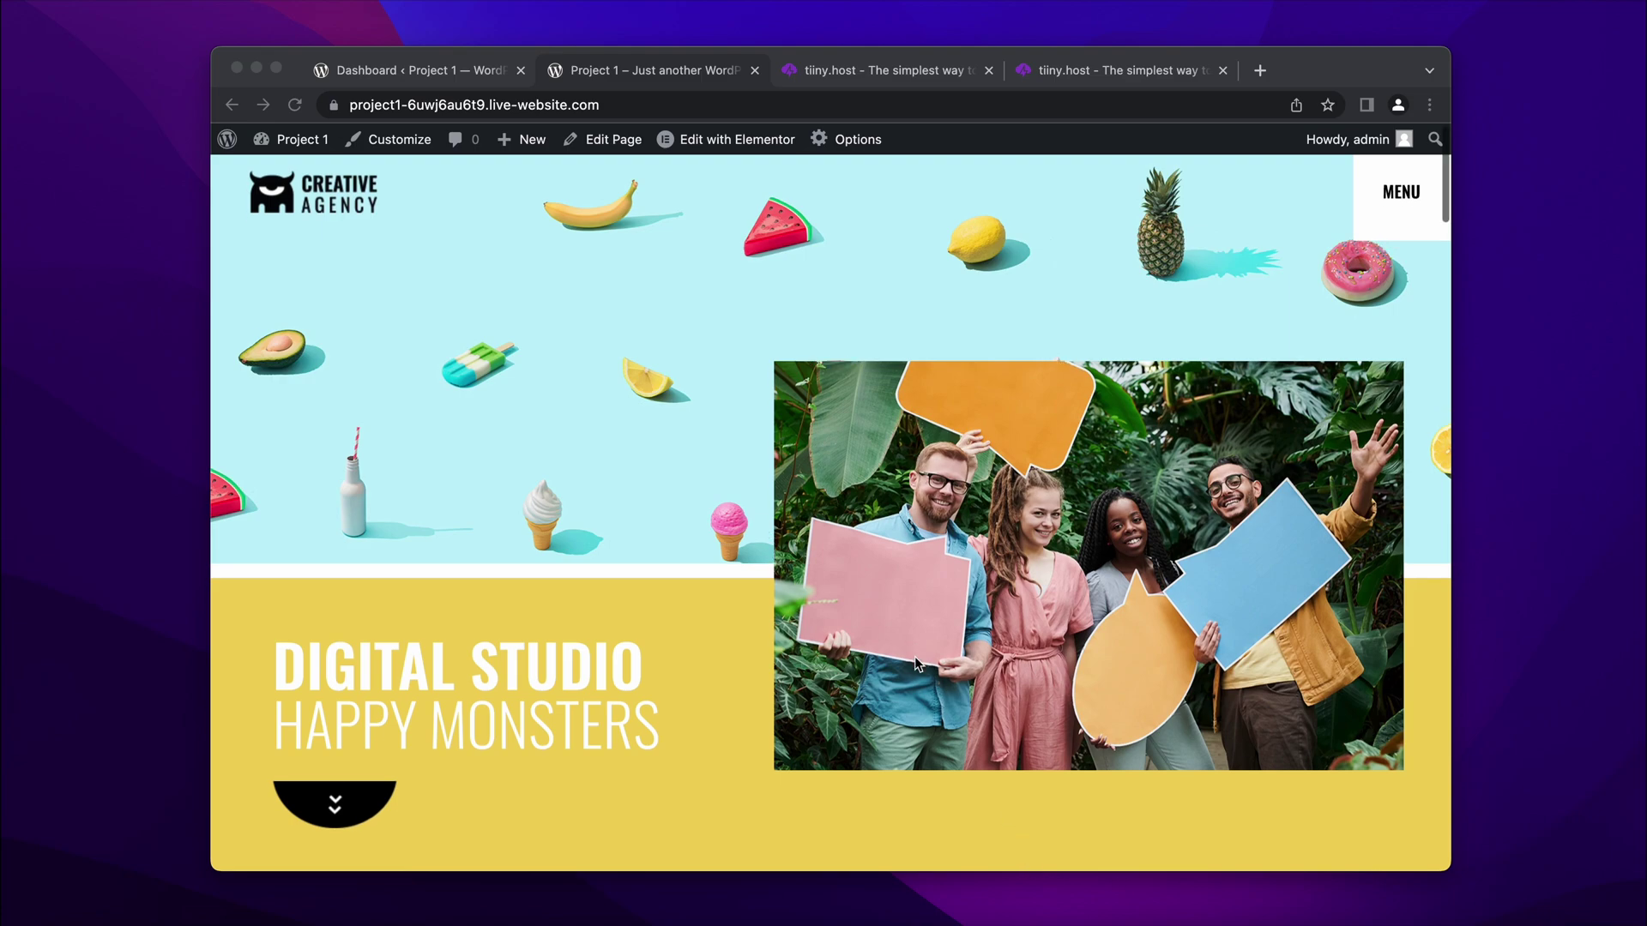
pyautogui.scroll(-3, 915, 657)
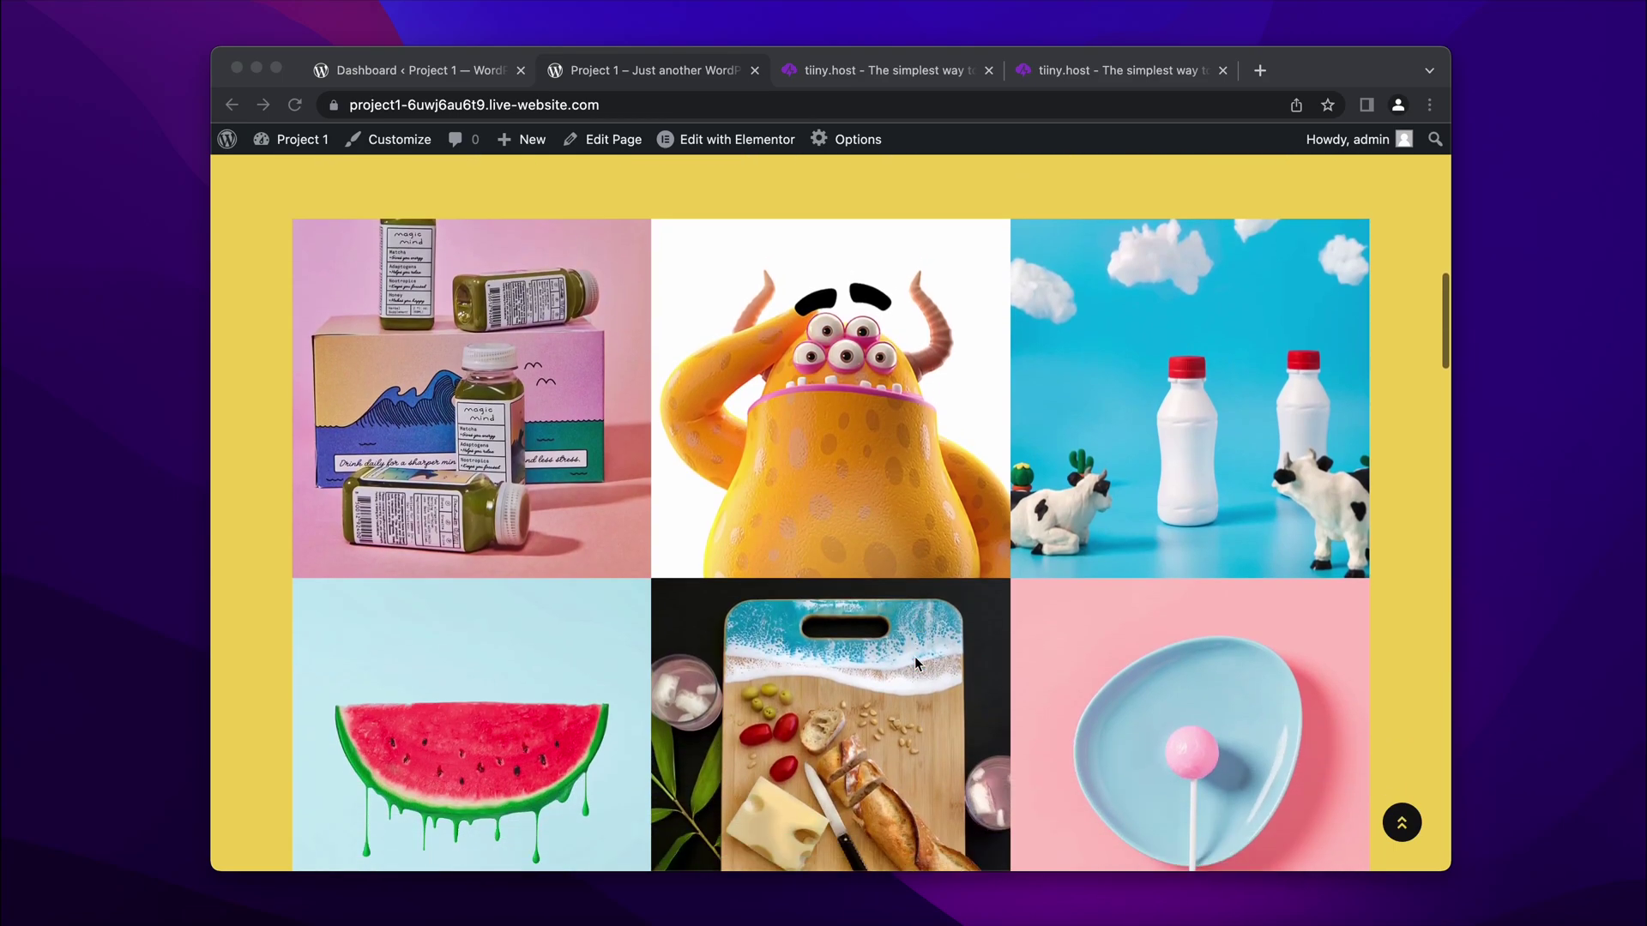
pyautogui.scroll(-3, 1198, 682)
pyautogui.scroll(-10, 1198, 682)
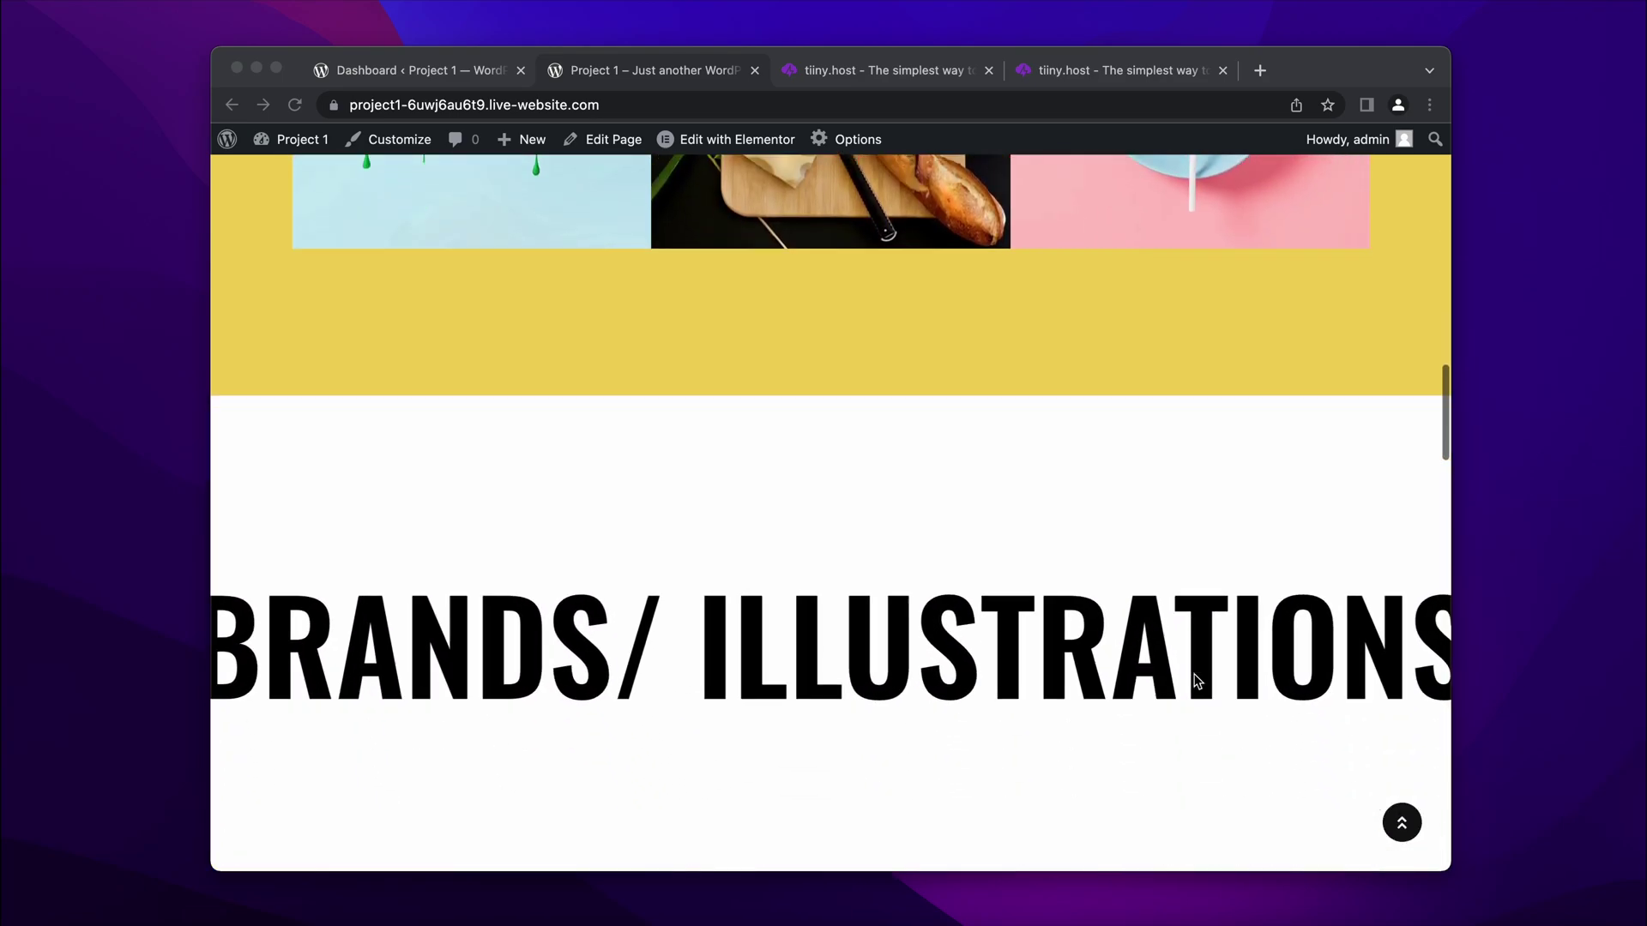
pyautogui.scroll(-10, 1198, 682)
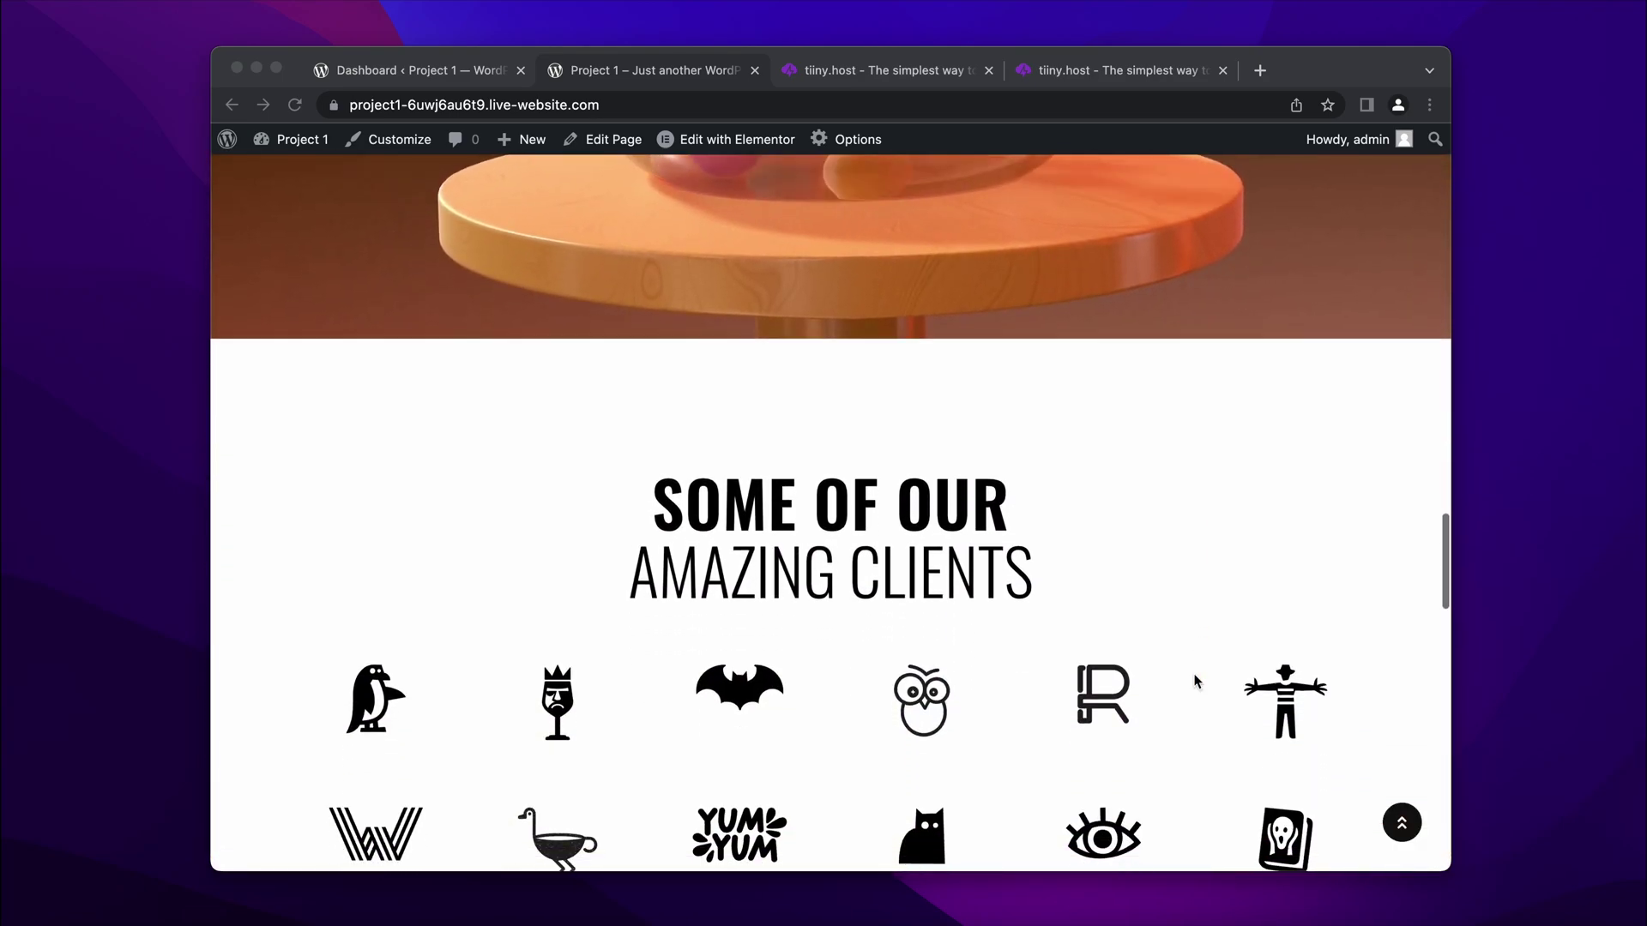
pyautogui.scroll(-1, 1198, 682)
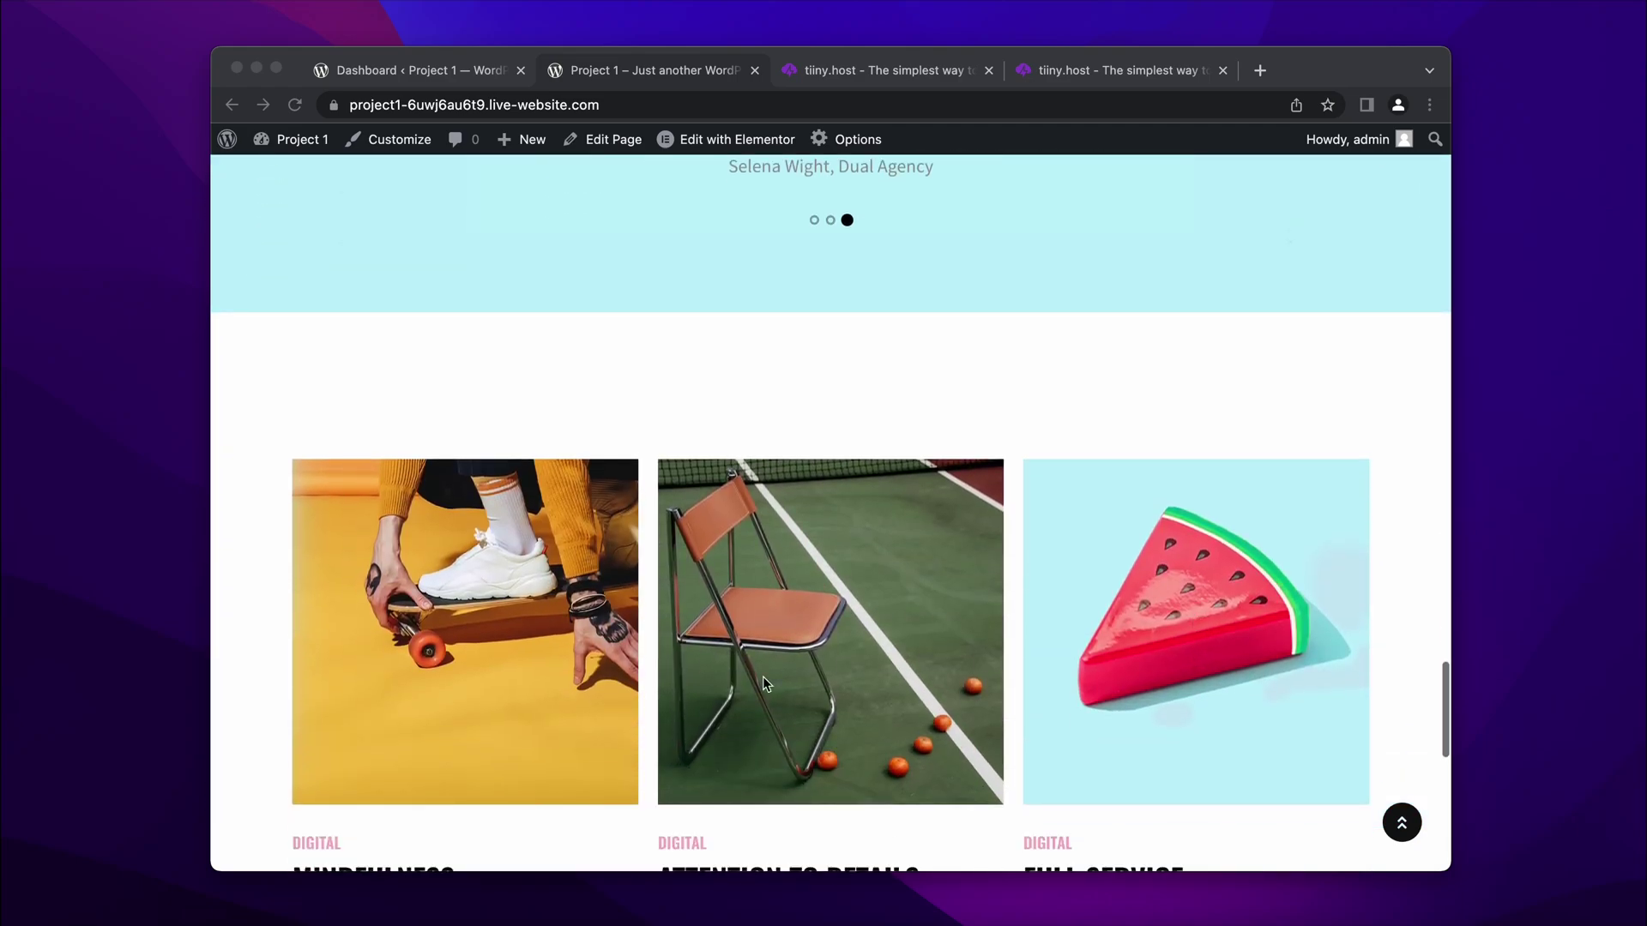
pyautogui.scroll(-3, 885, 714)
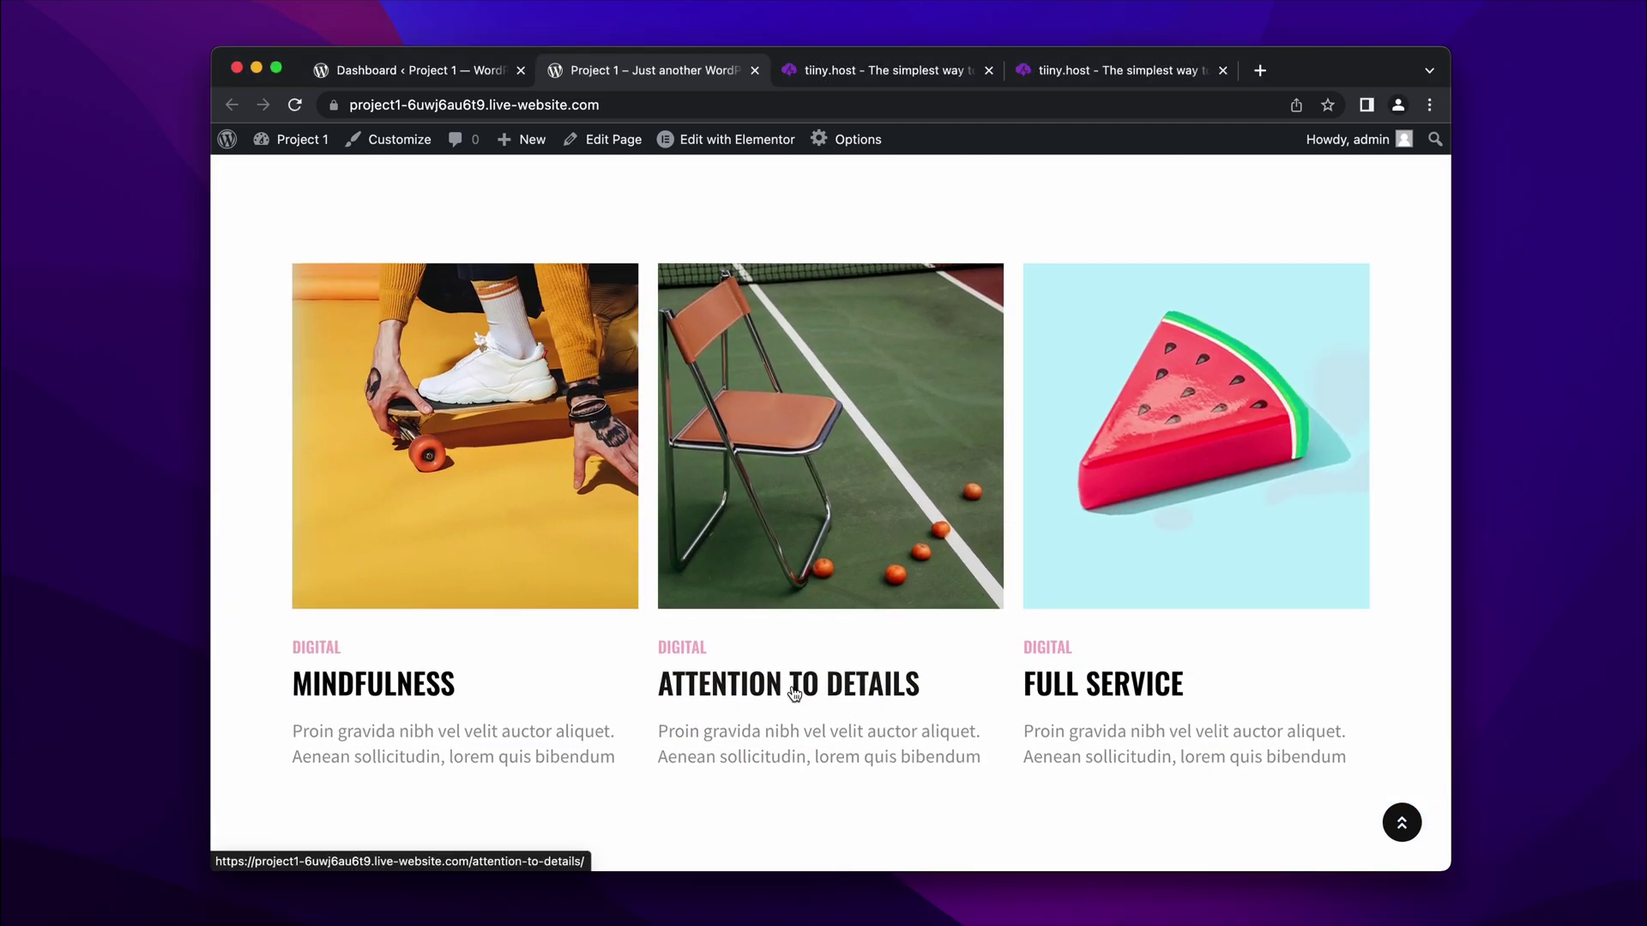
pyautogui.click(794, 694)
pyautogui.scroll(-10, 794, 693)
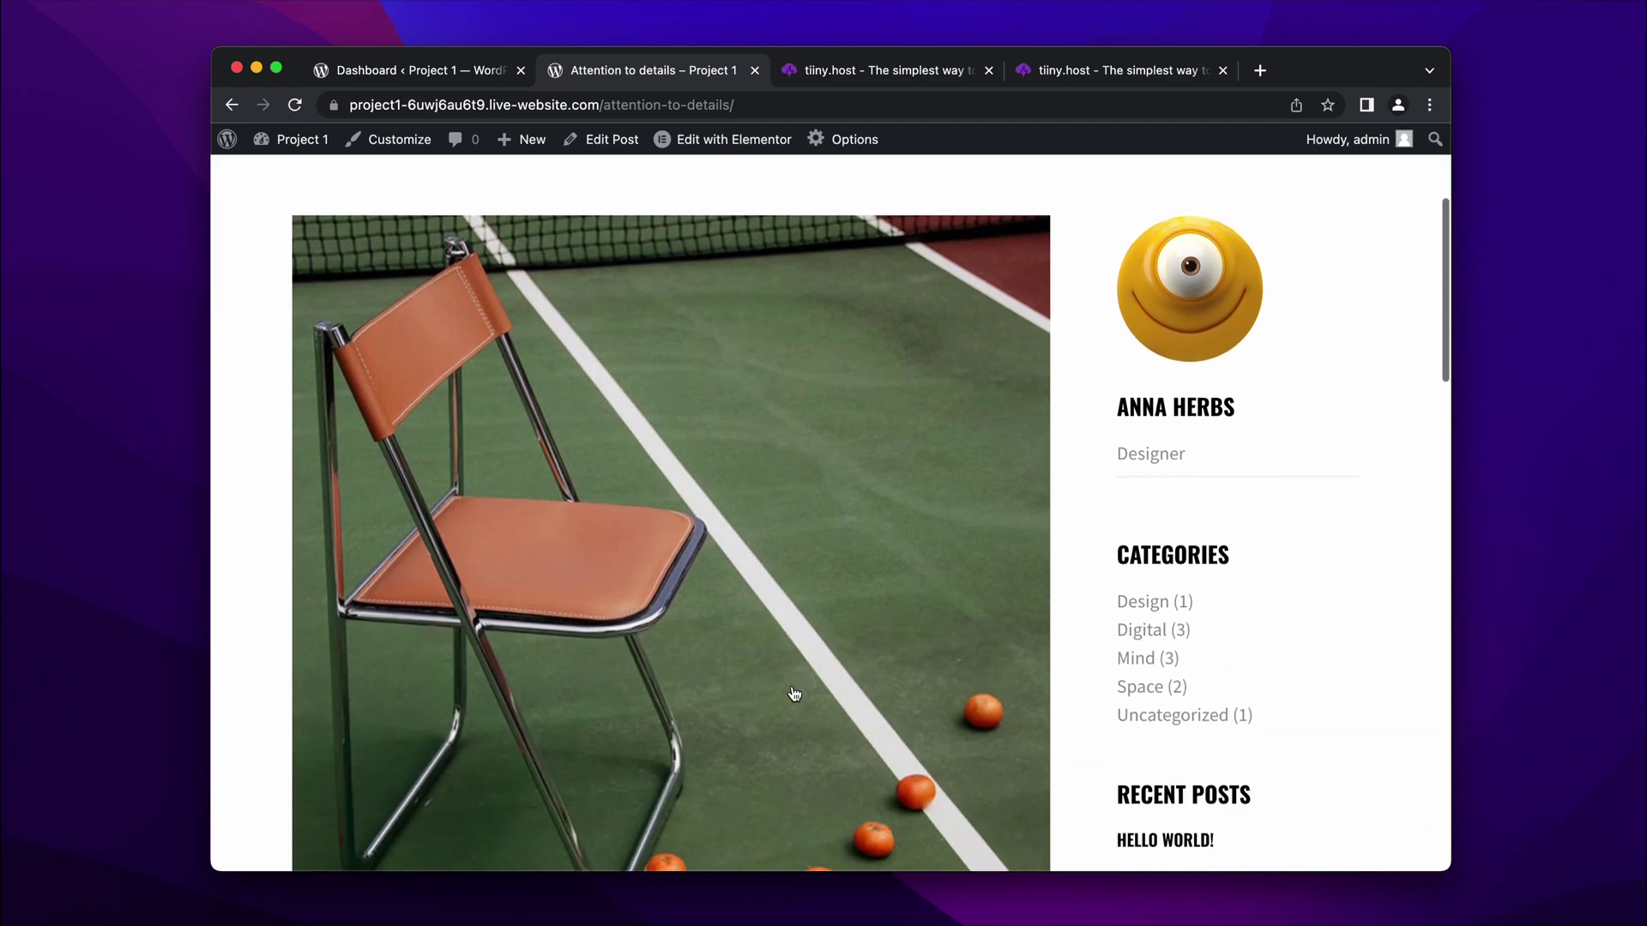
pyautogui.scroll(10, 795, 693)
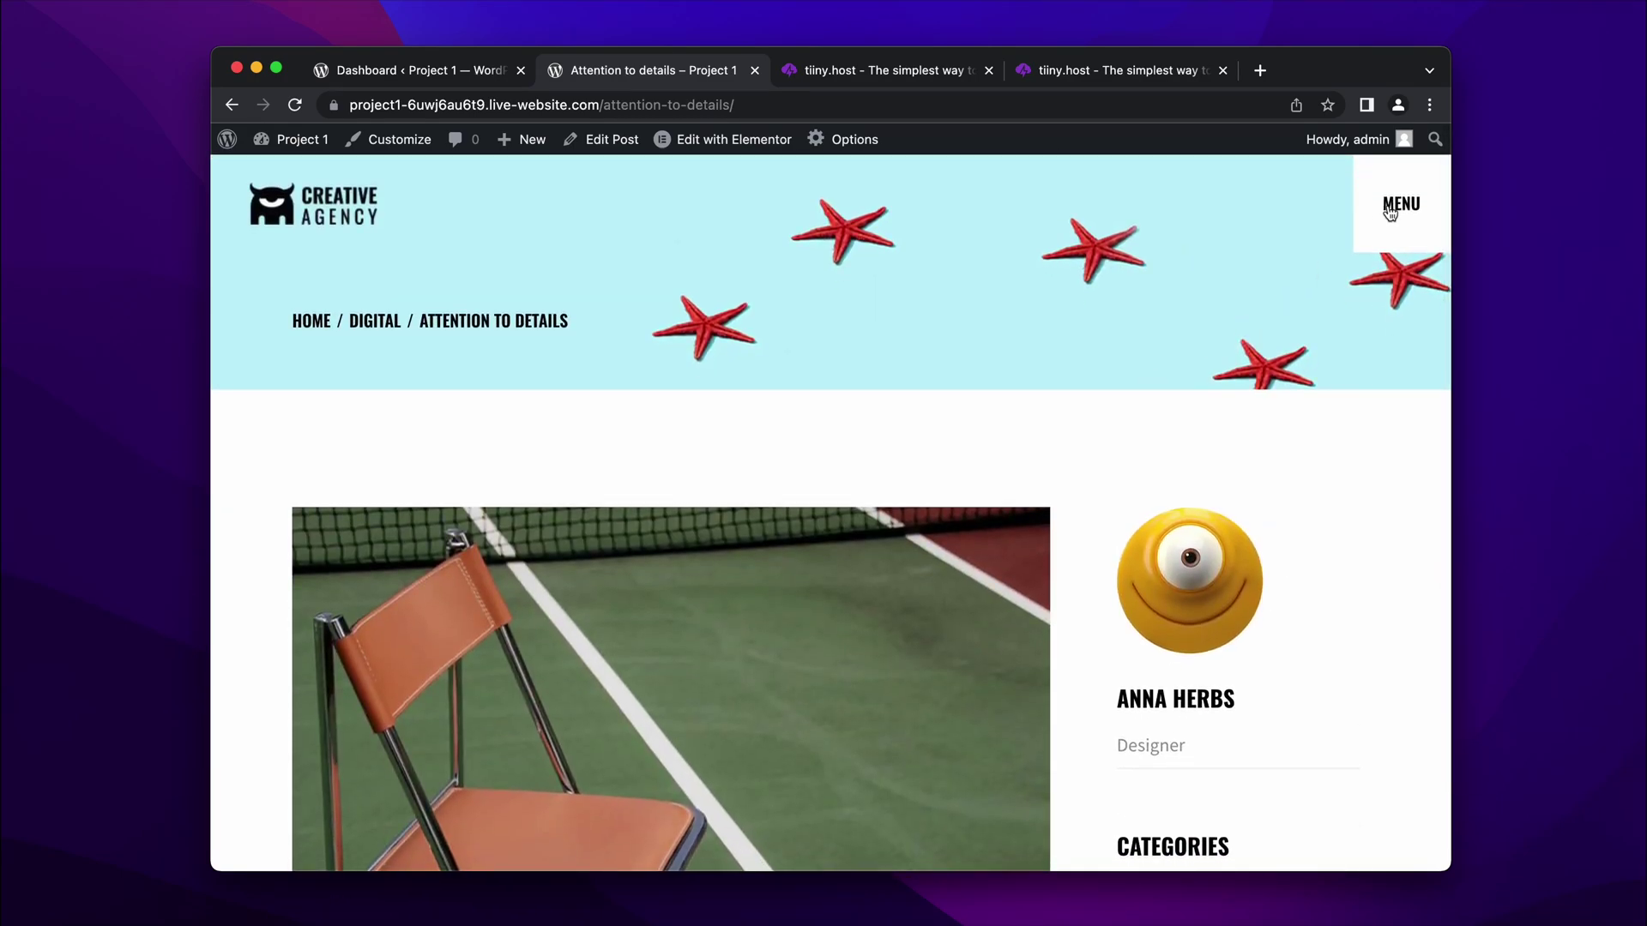
# - Browse the original site's Services and Team pages through the navigation menu
pyautogui.click(1401, 205)
pyautogui.click(895, 542)
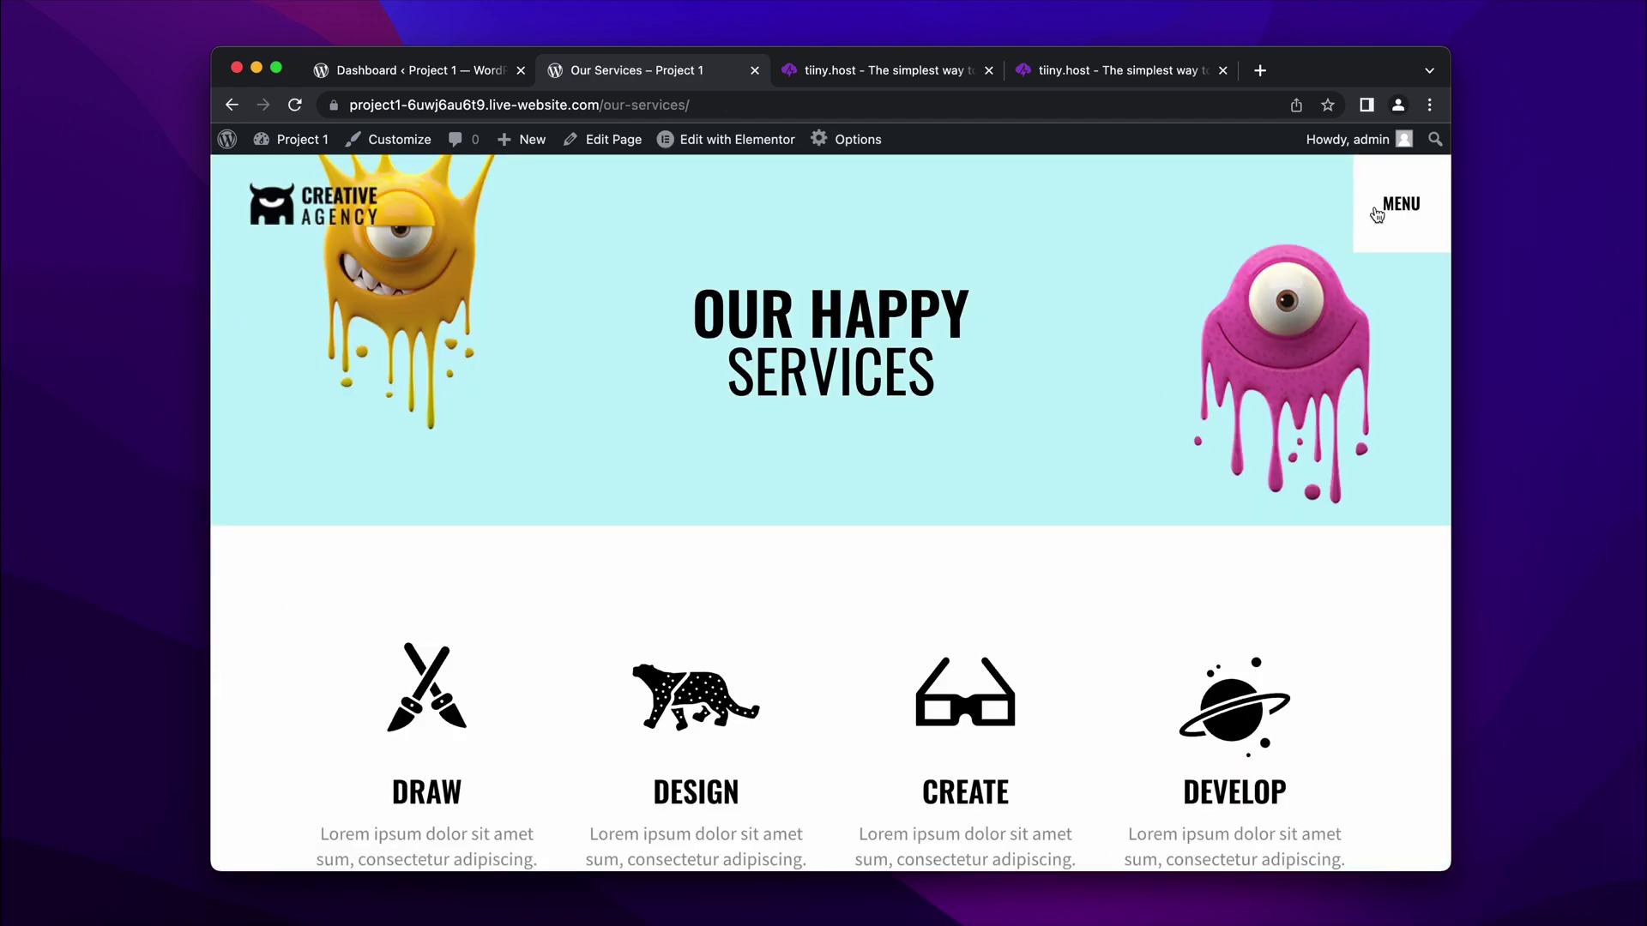
pyautogui.click(1401, 204)
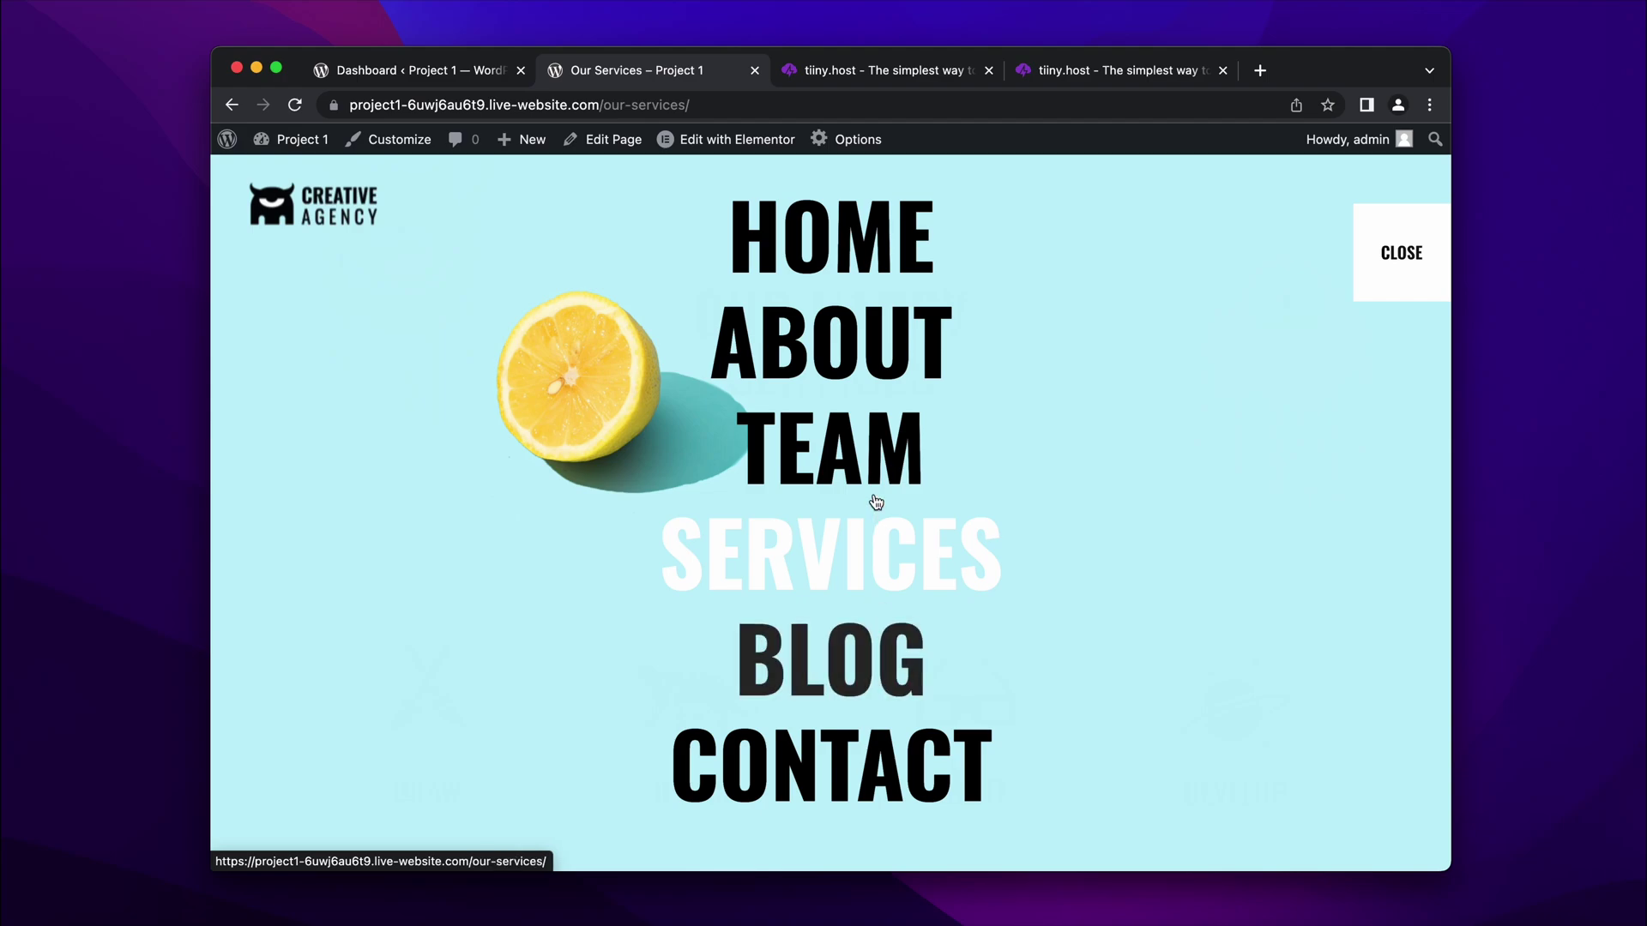
pyautogui.click(874, 450)
pyautogui.scroll(-5, 875, 457)
pyautogui.scroll(-5, 873, 450)
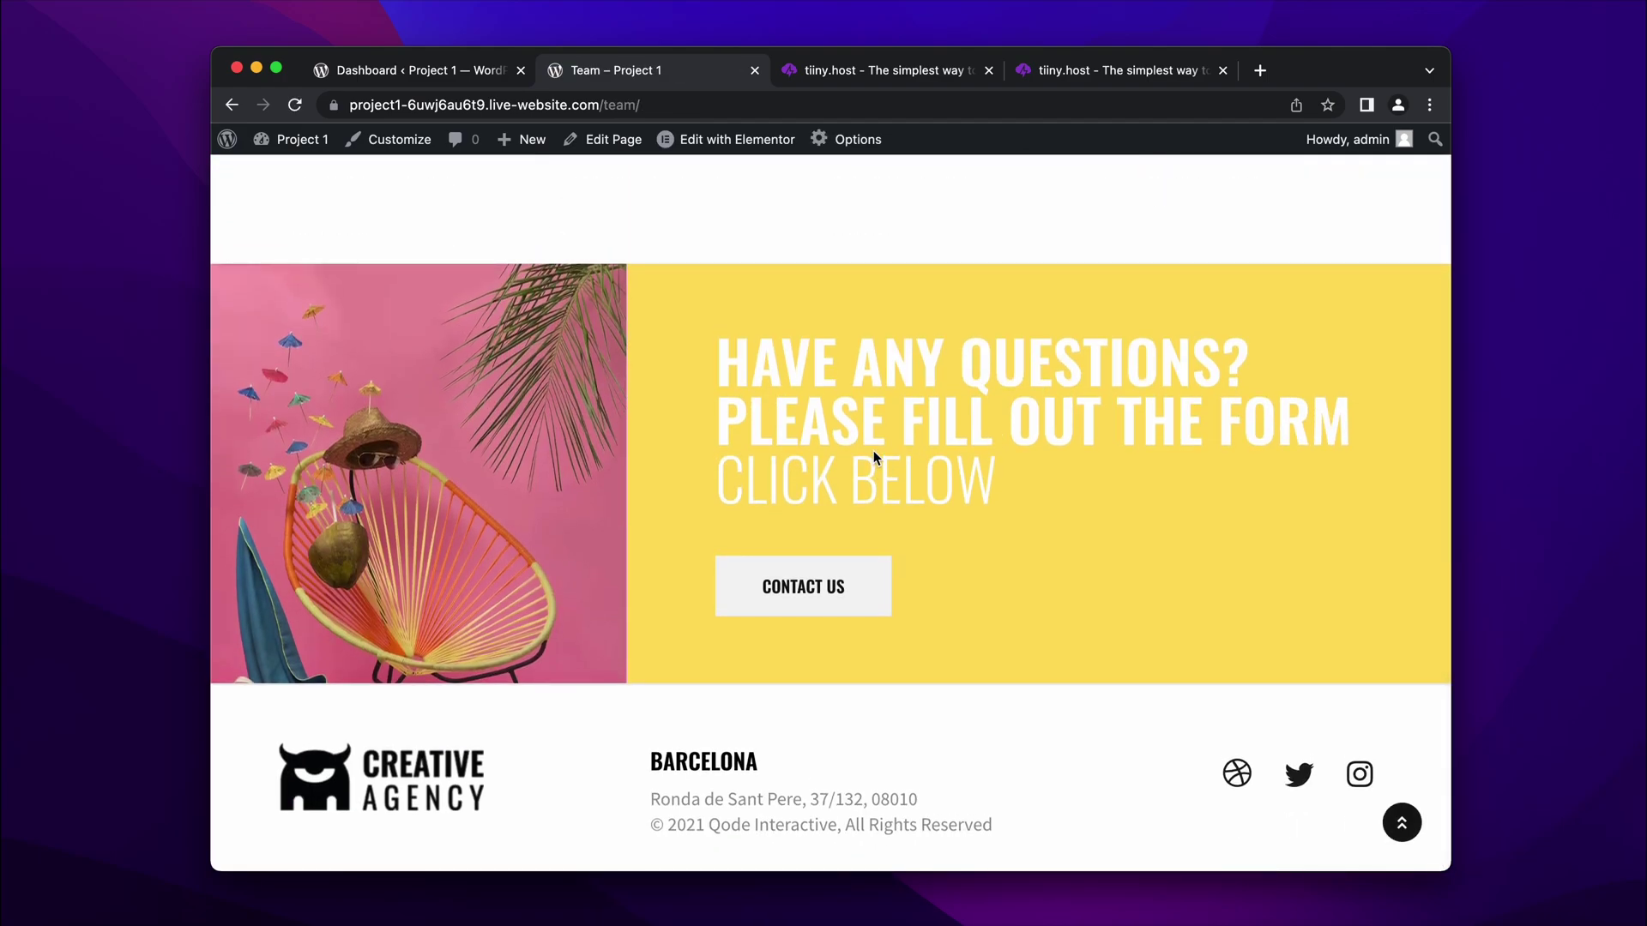
pyautogui.scroll(15, 873, 450)
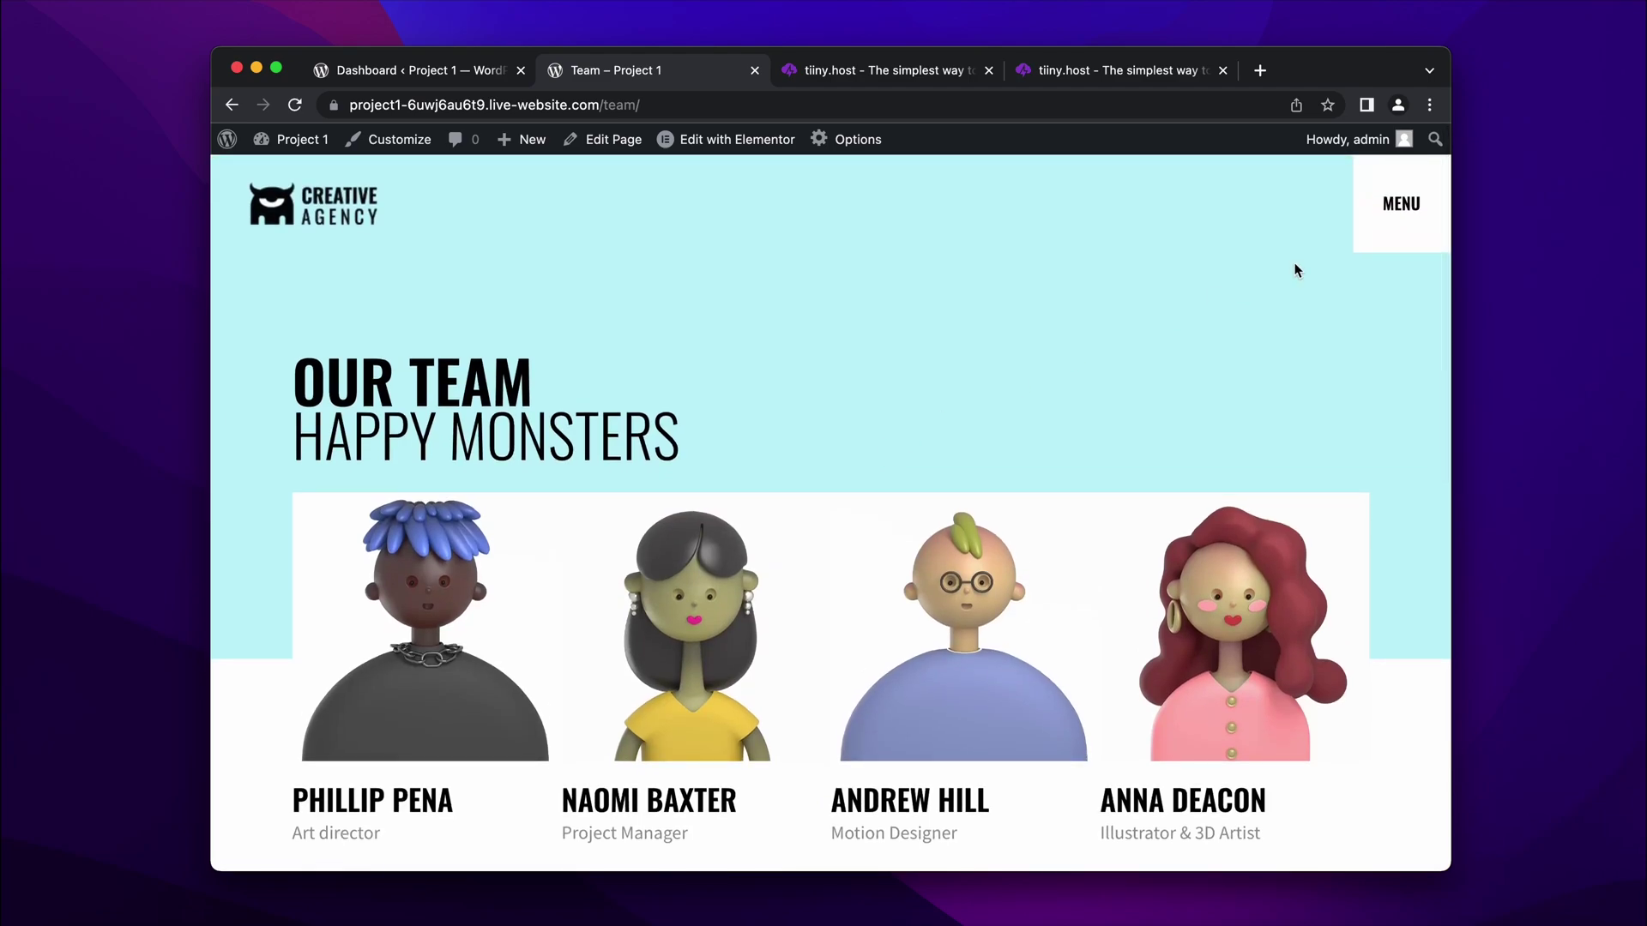
pyautogui.click(1407, 229)
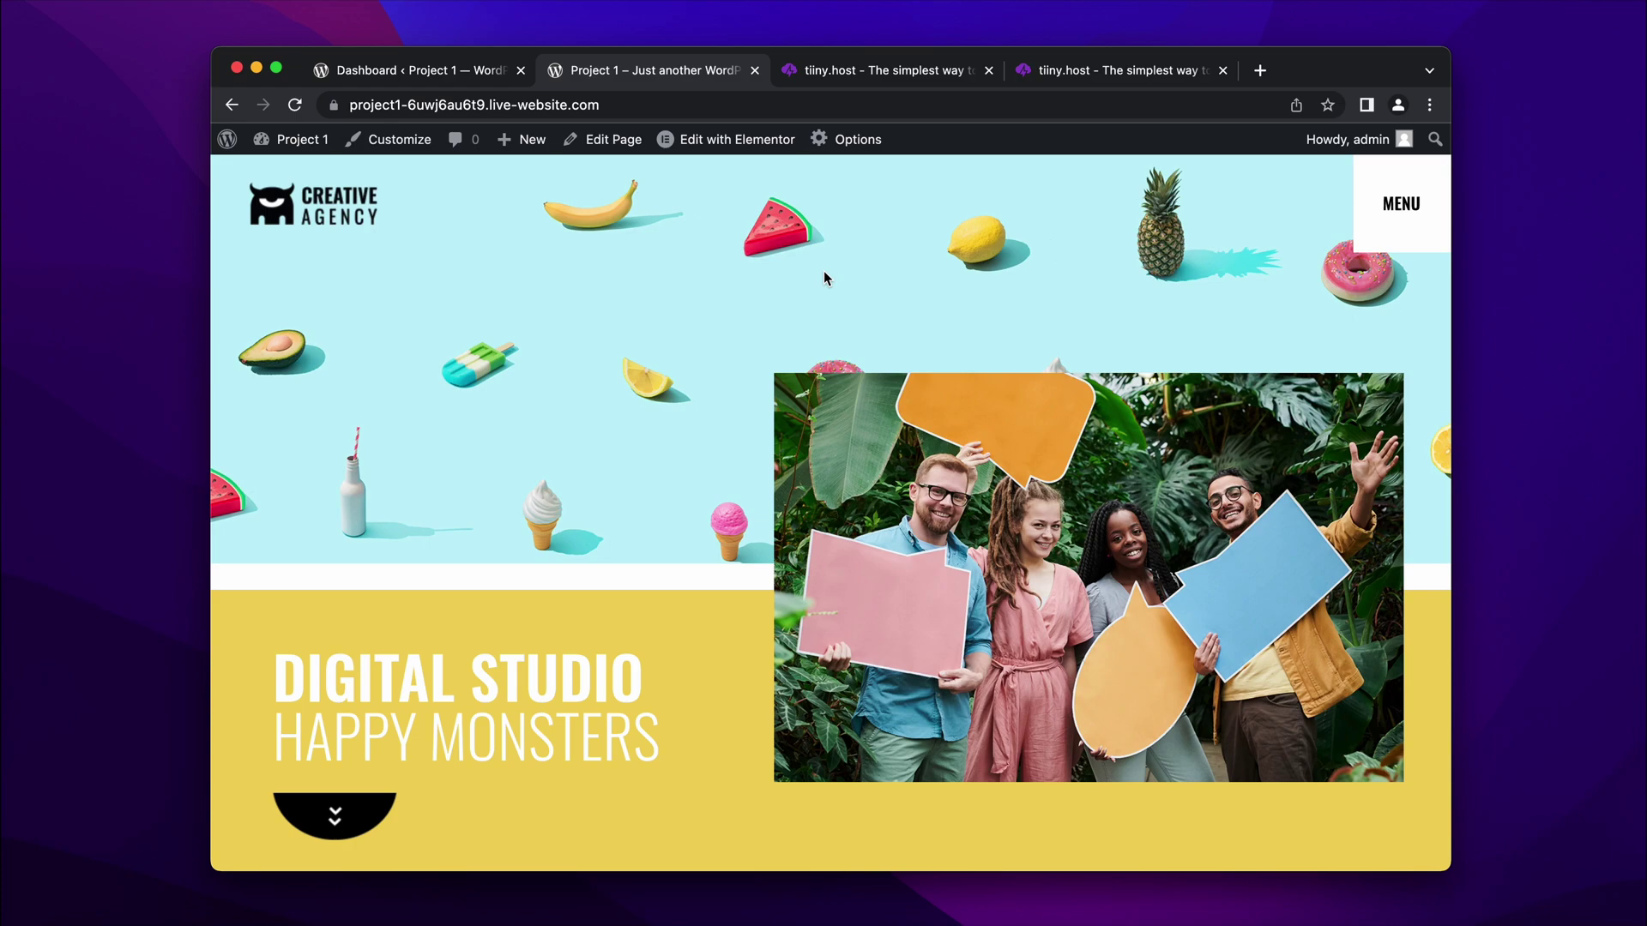
# - Go to the WordPress admin dashboard and open Simply Static's Generate page
pyautogui.click(403, 72)
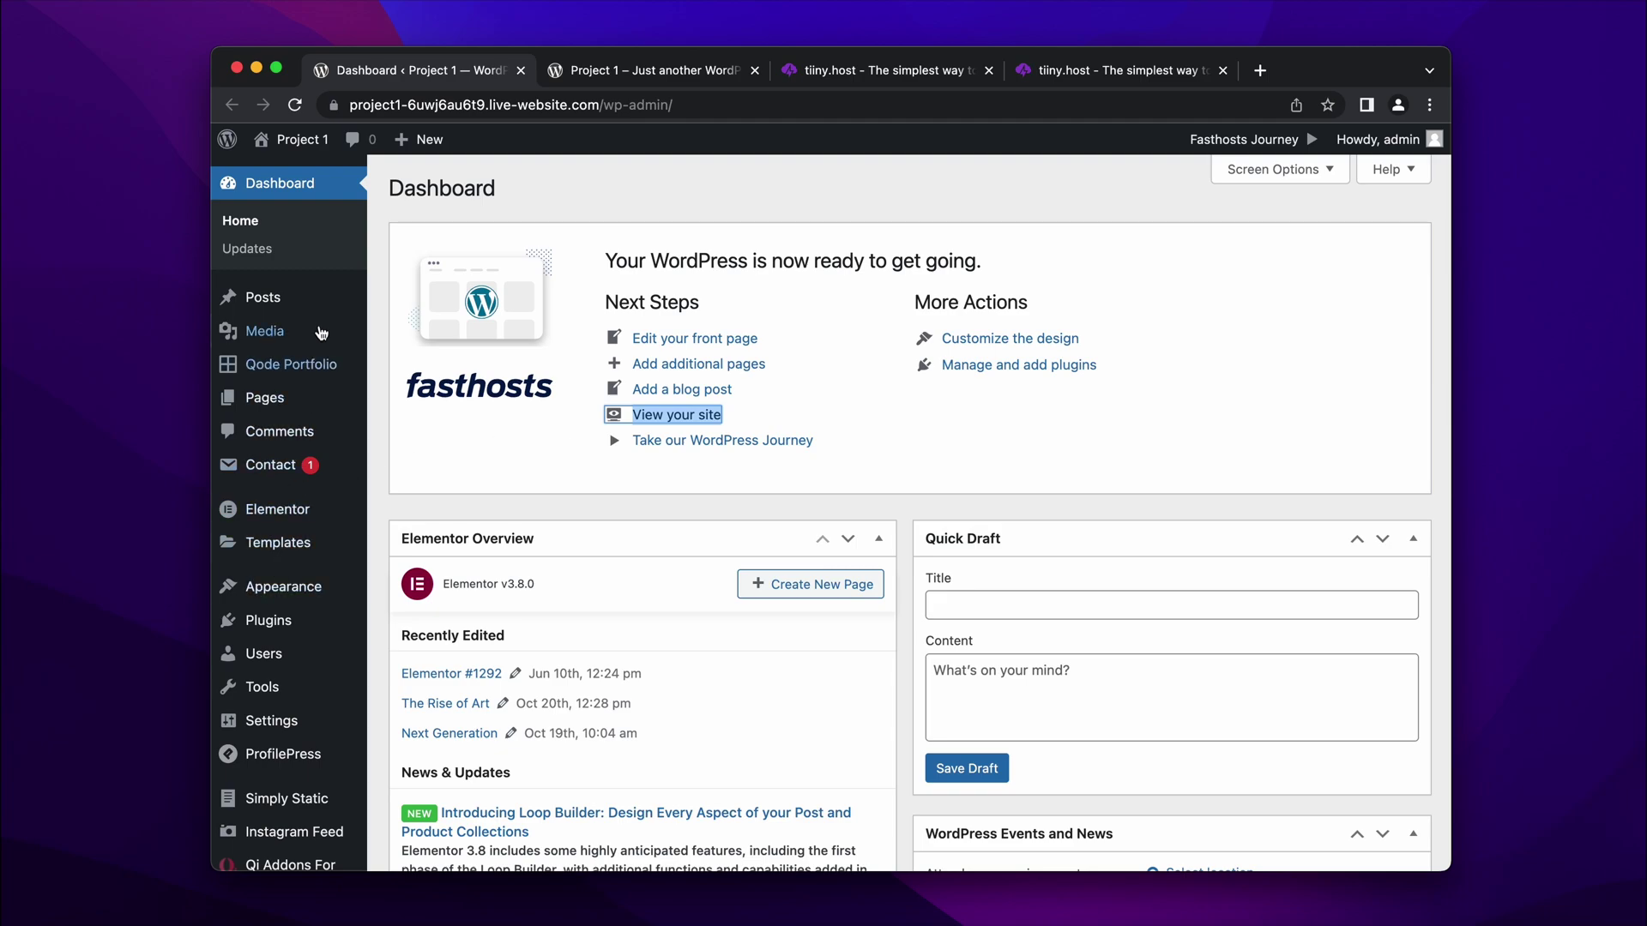
pyautogui.scroll(-3, 323, 670)
pyautogui.scroll(-2, 323, 670)
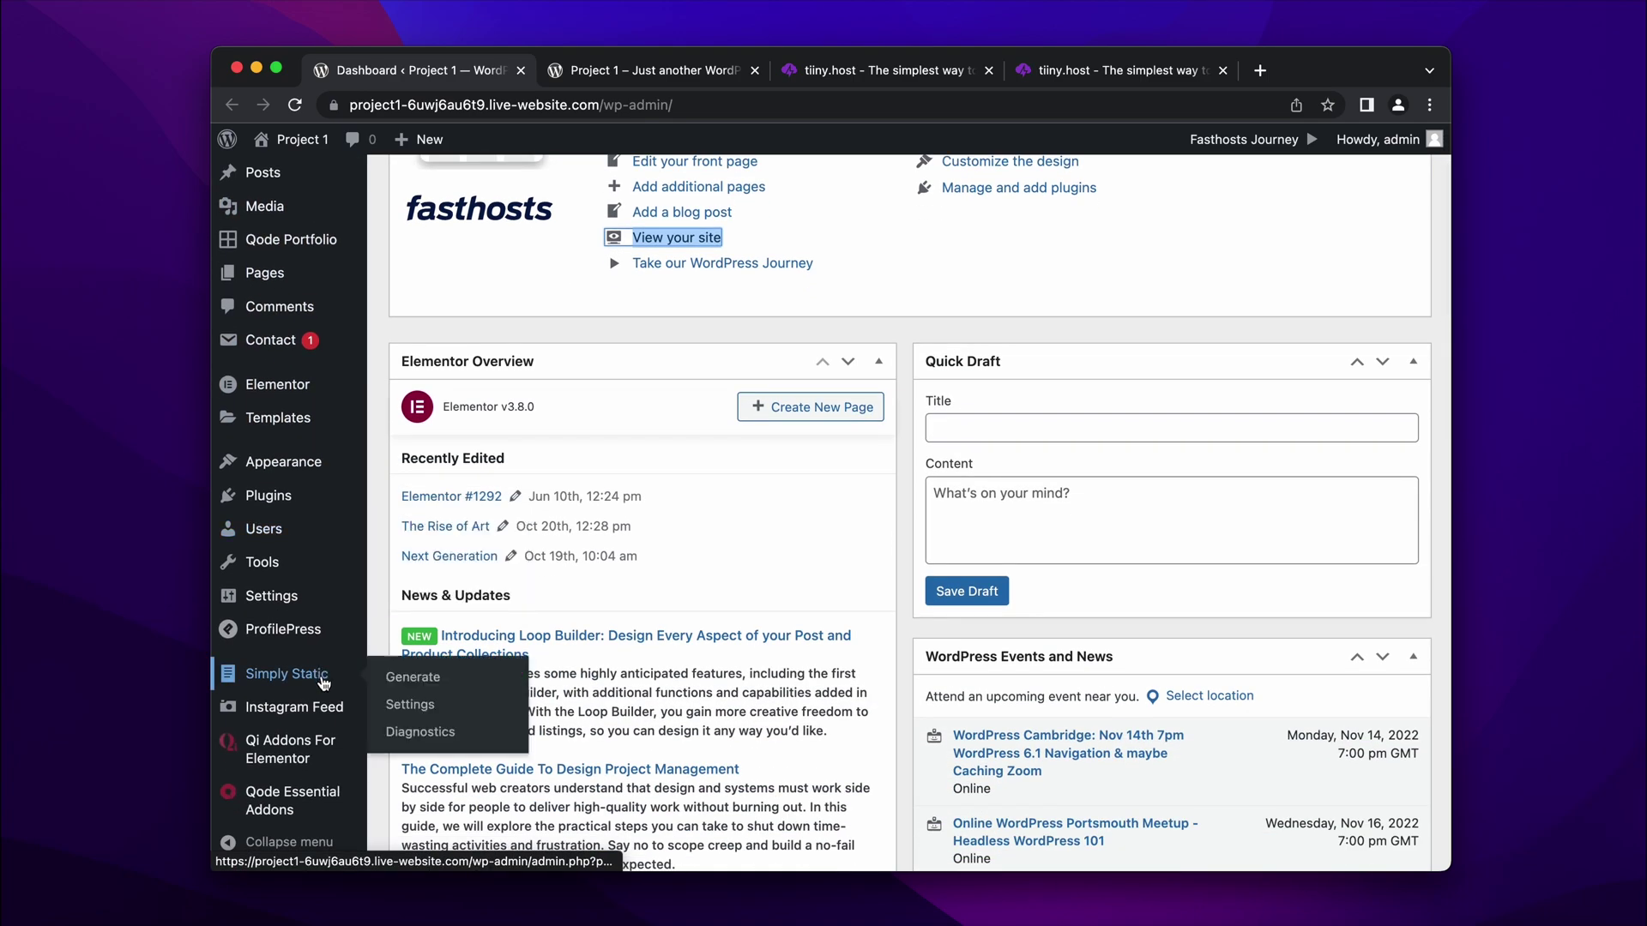
pyautogui.moveTo(297, 684)
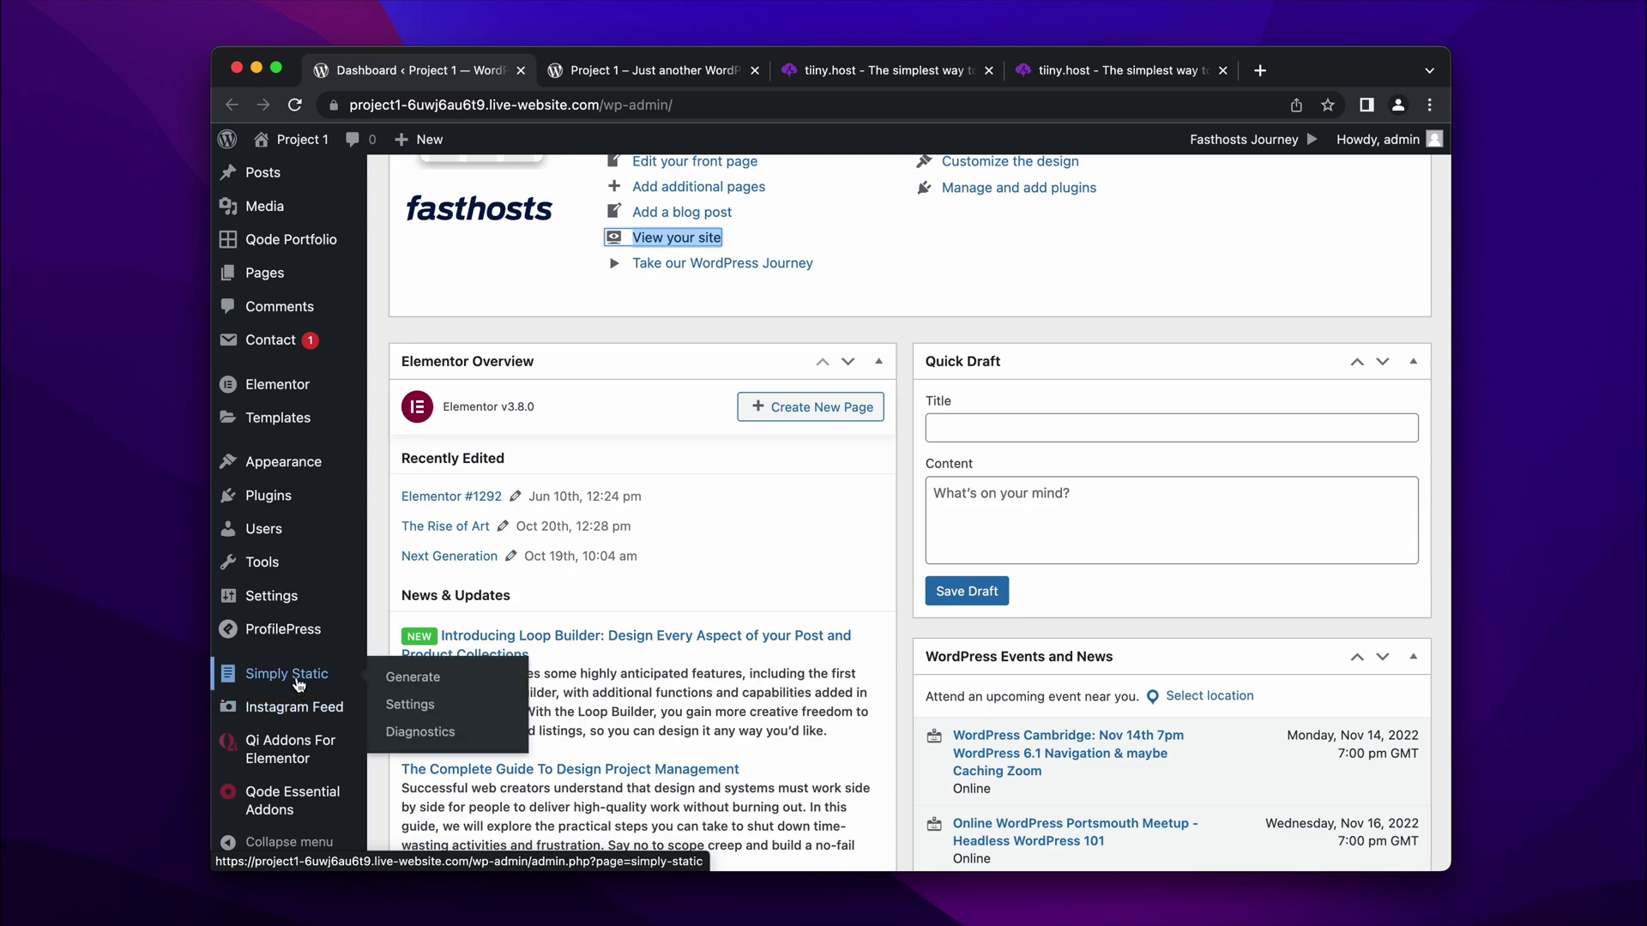
pyautogui.click(298, 684)
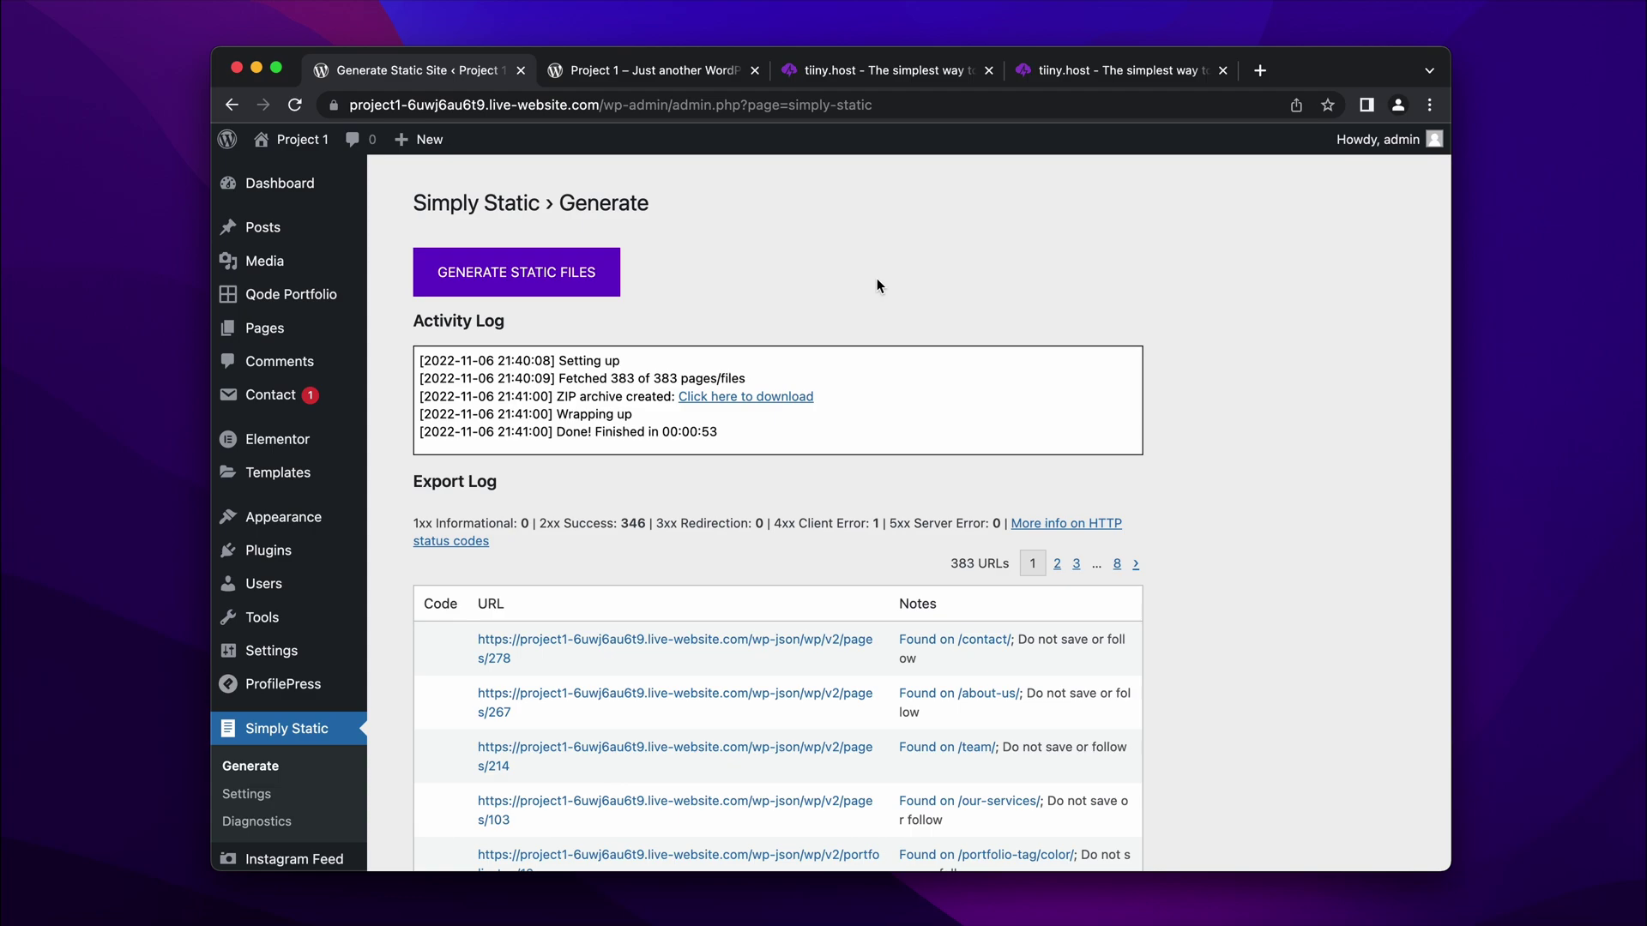
# - Generate the static files, then download simply-static-1-1667774307.zip (11.4 MB)
pyautogui.click(562, 279)
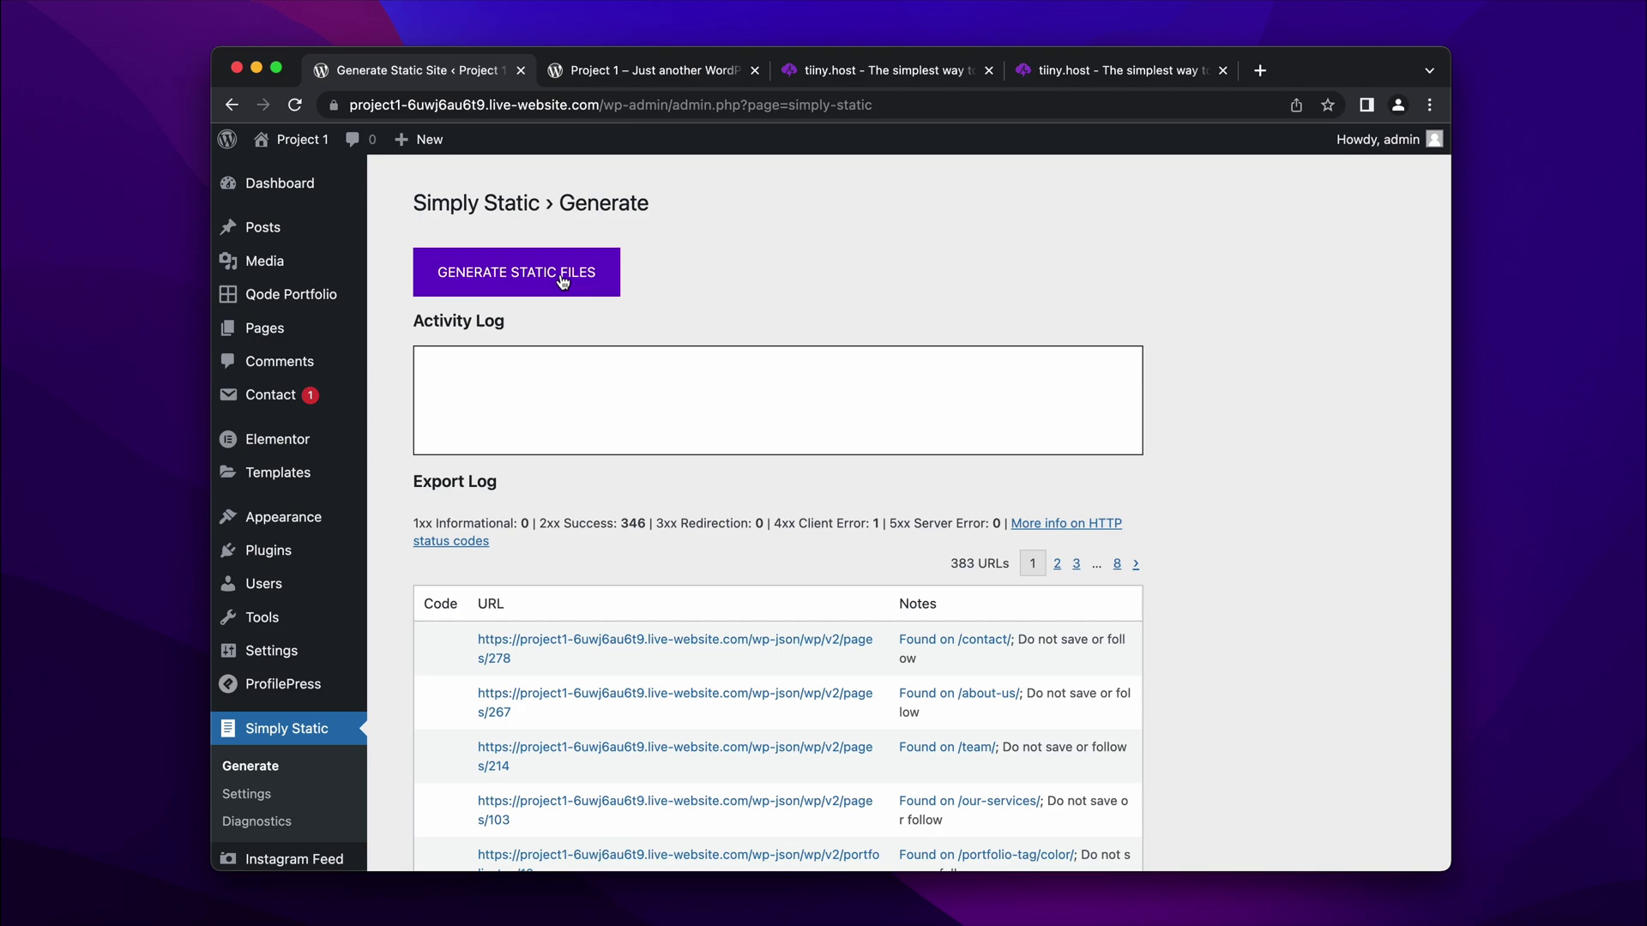
pyautogui.click(562, 276)
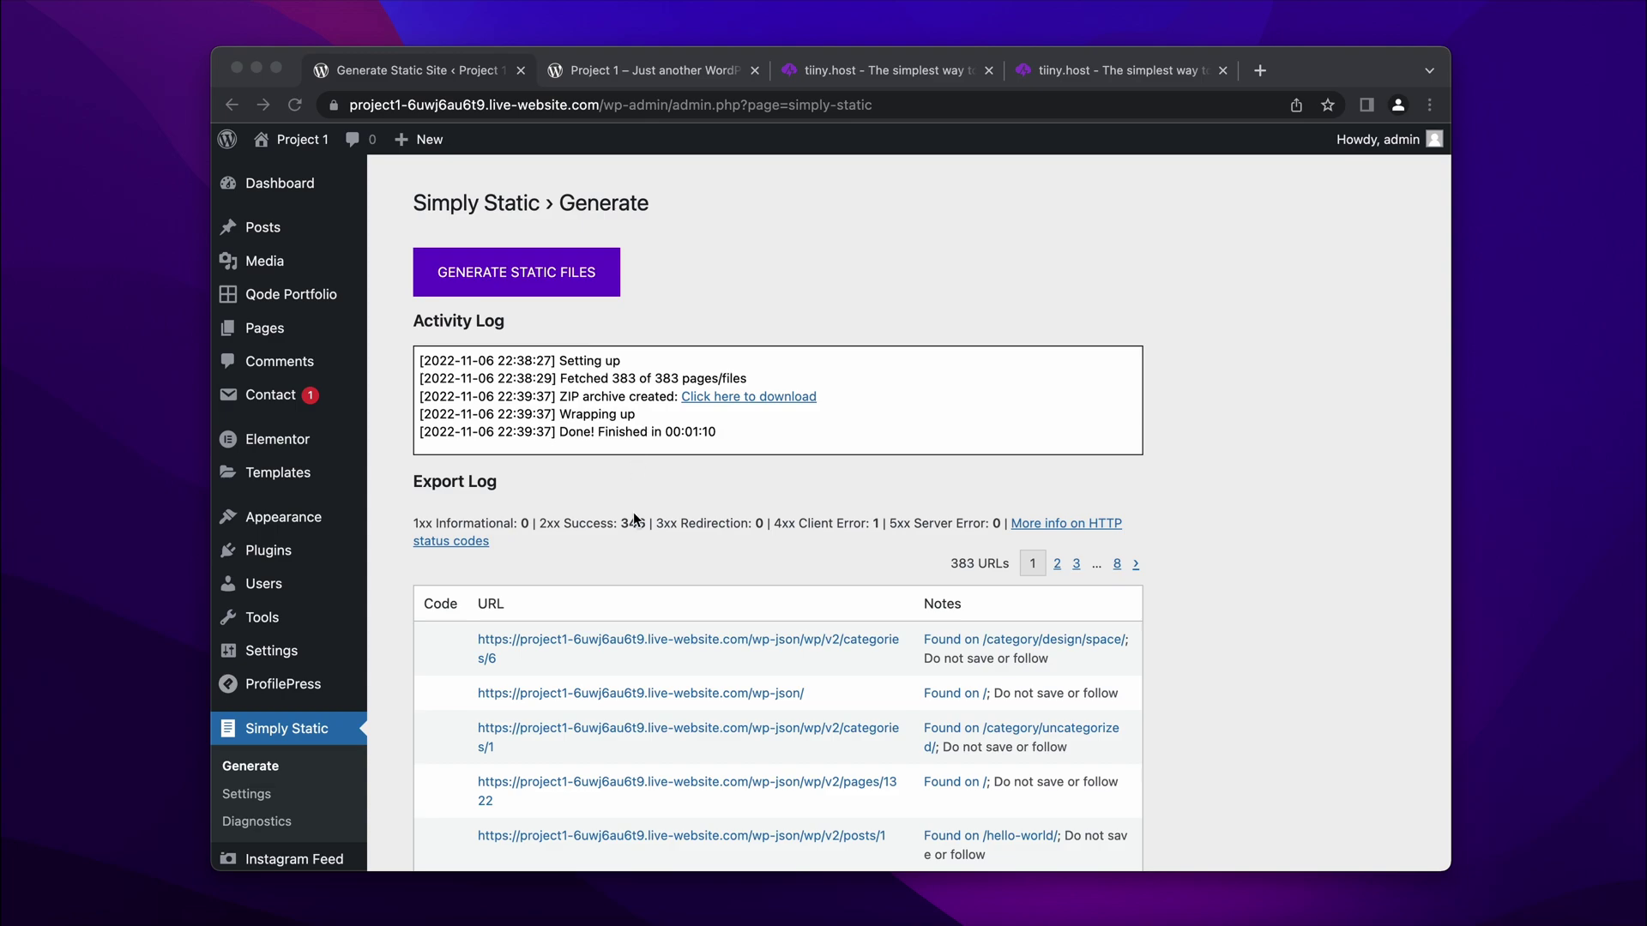
pyautogui.click(748, 402)
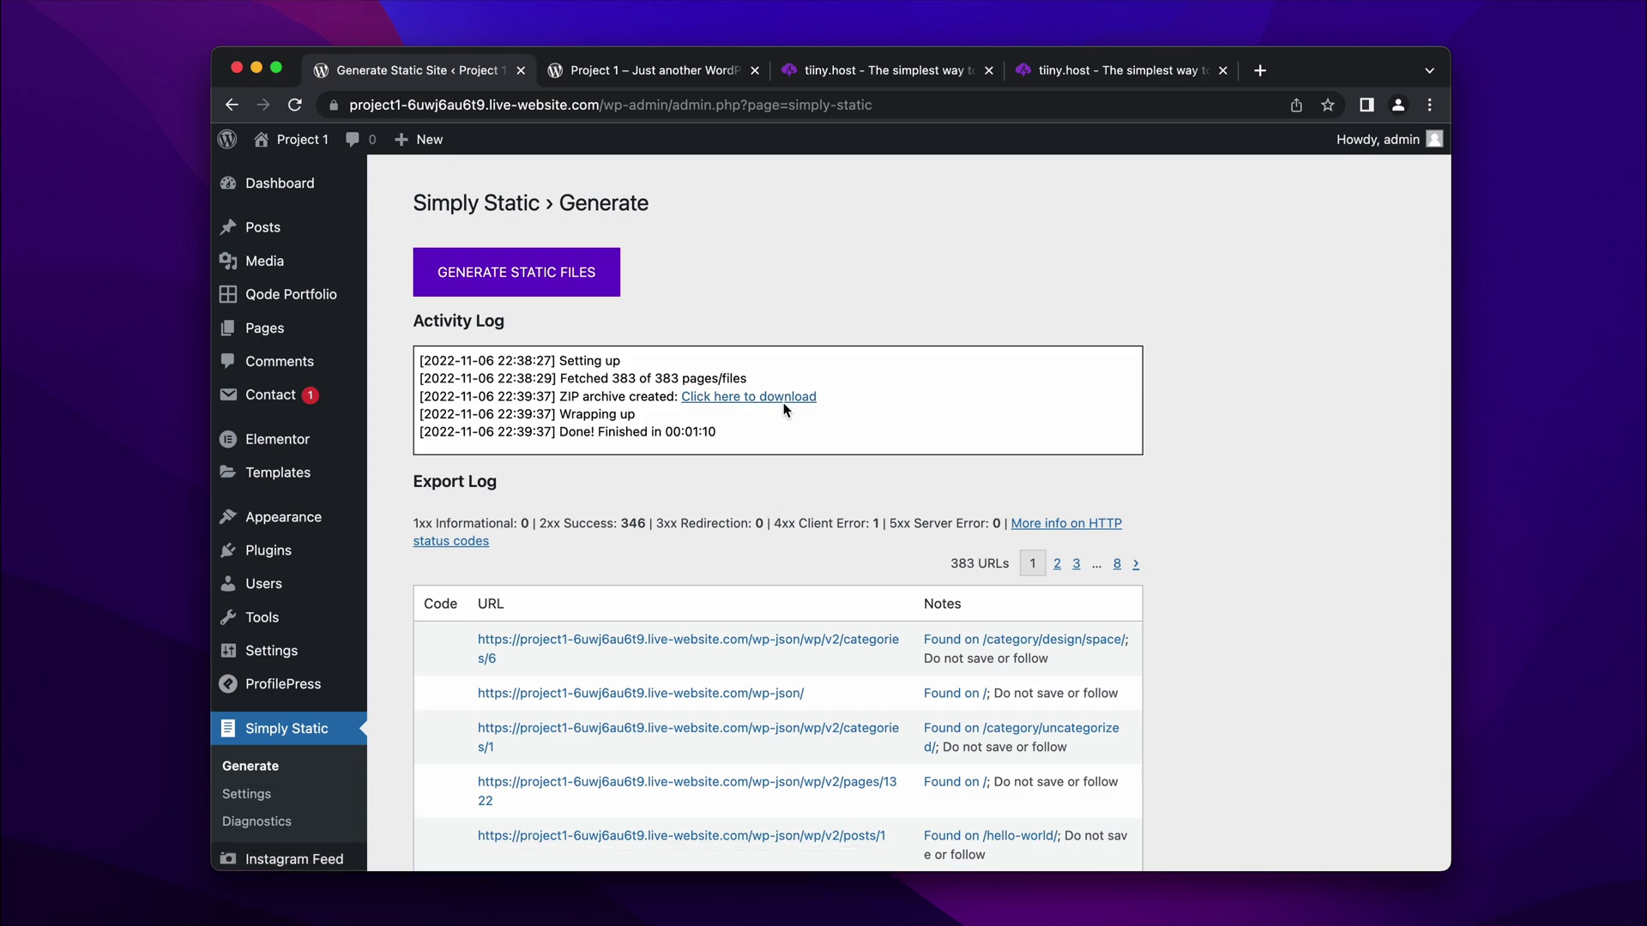
pyautogui.click(784, 399)
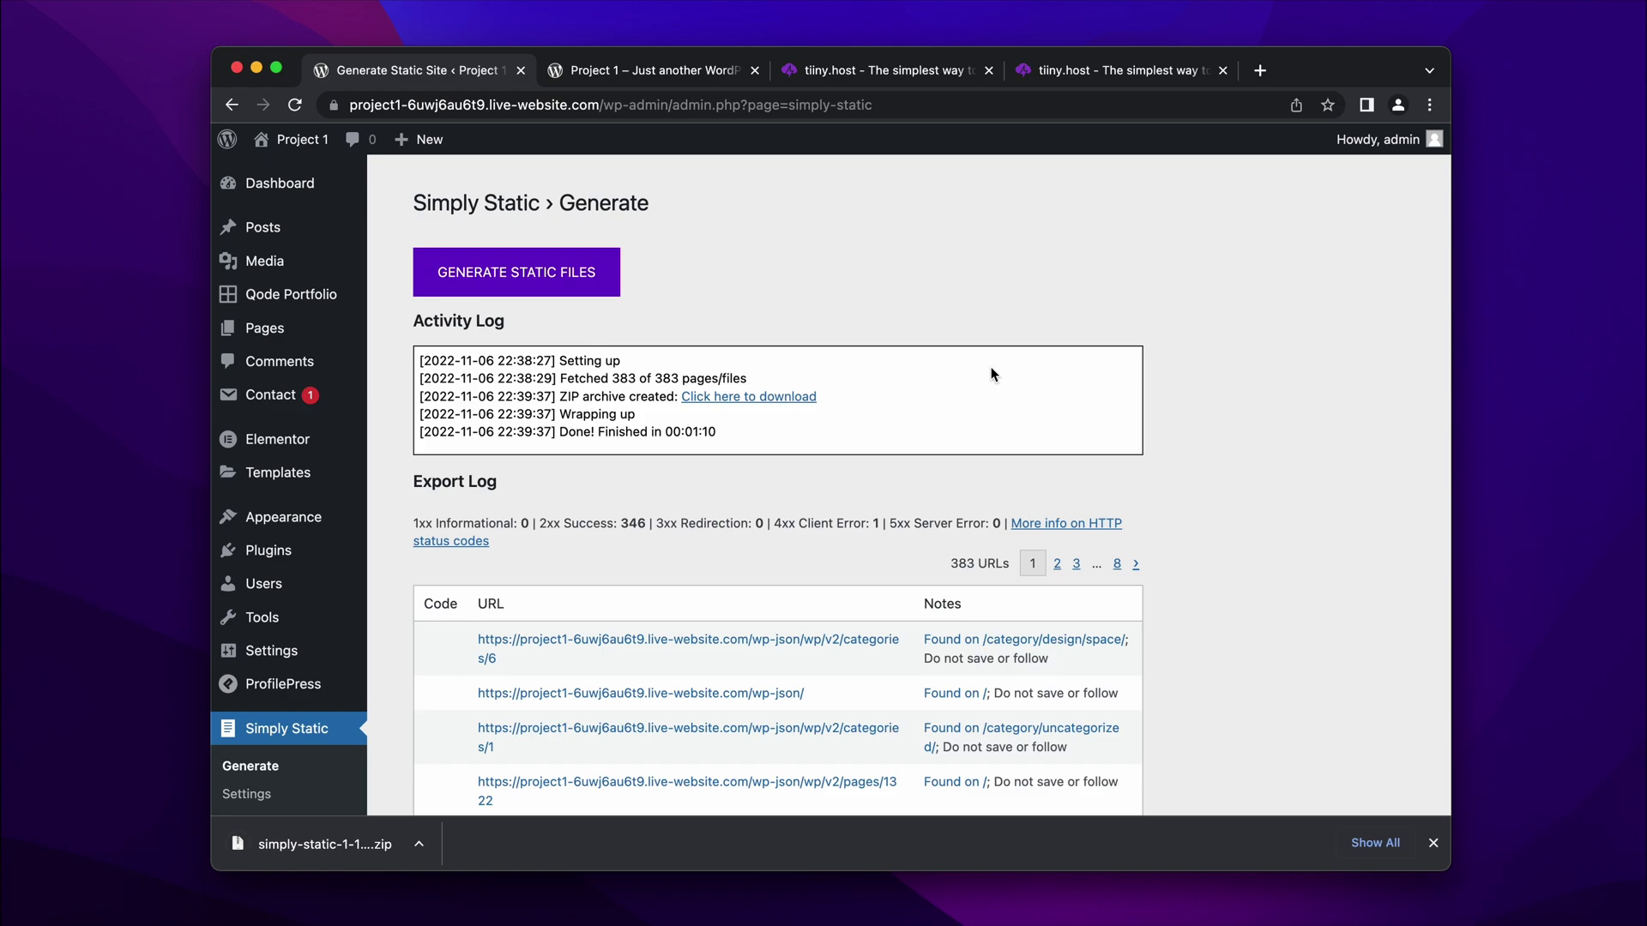
pyautogui.click(1433, 843)
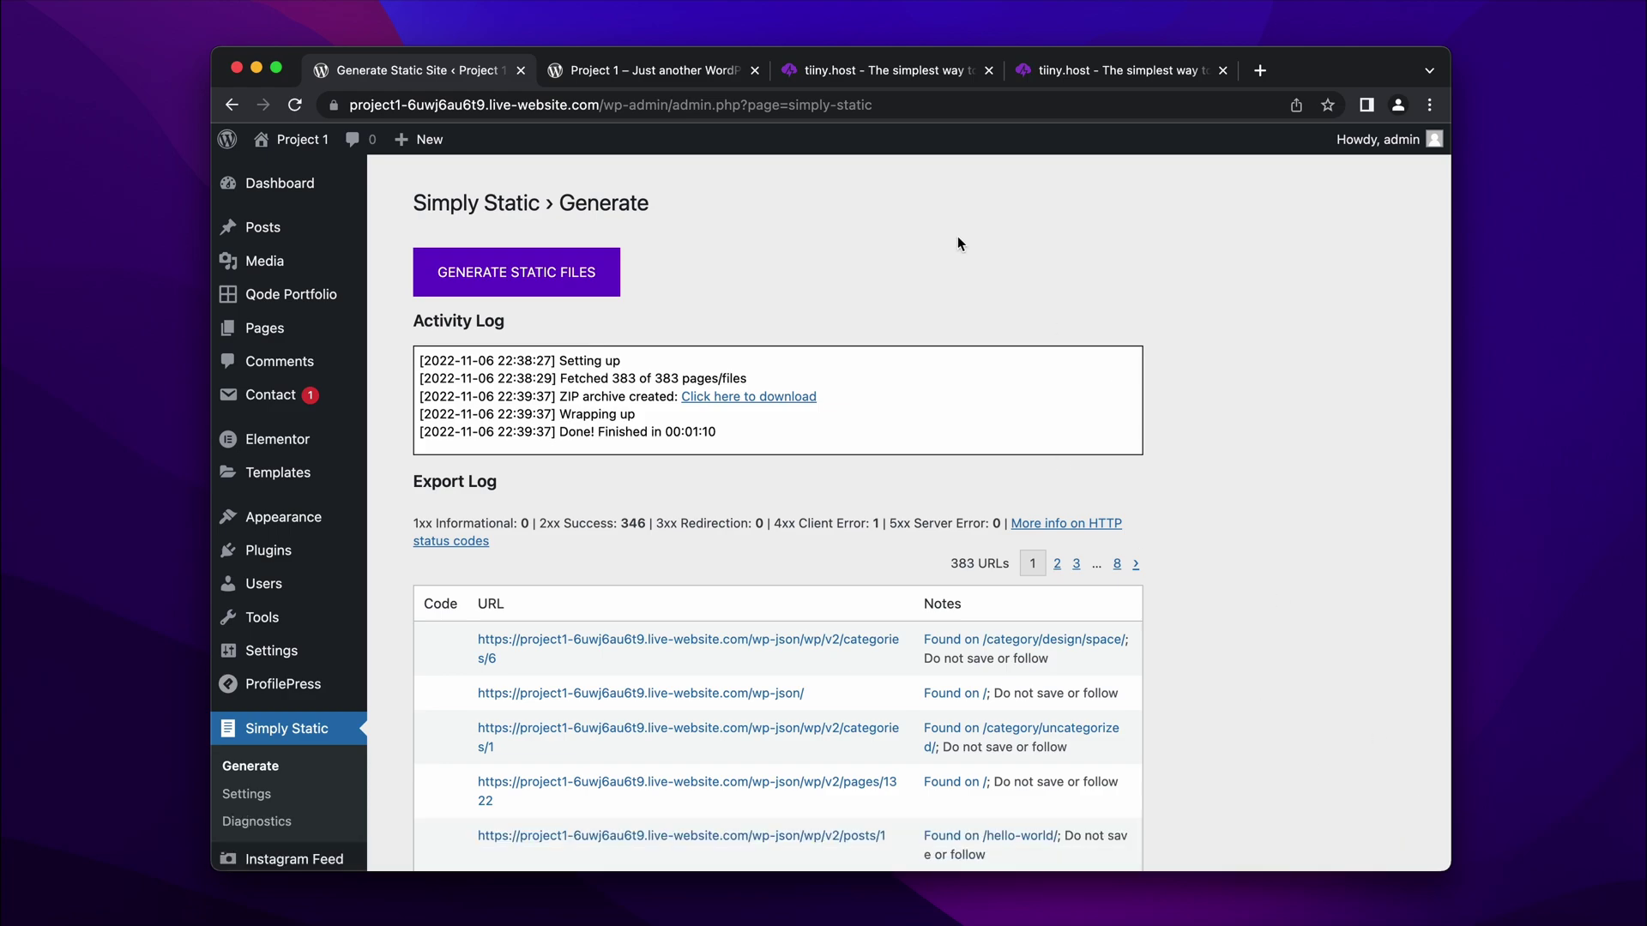
# - Show the tiiny.host My Sites dashboard listing 3 of 5 live sites
pyautogui.click(875, 70)
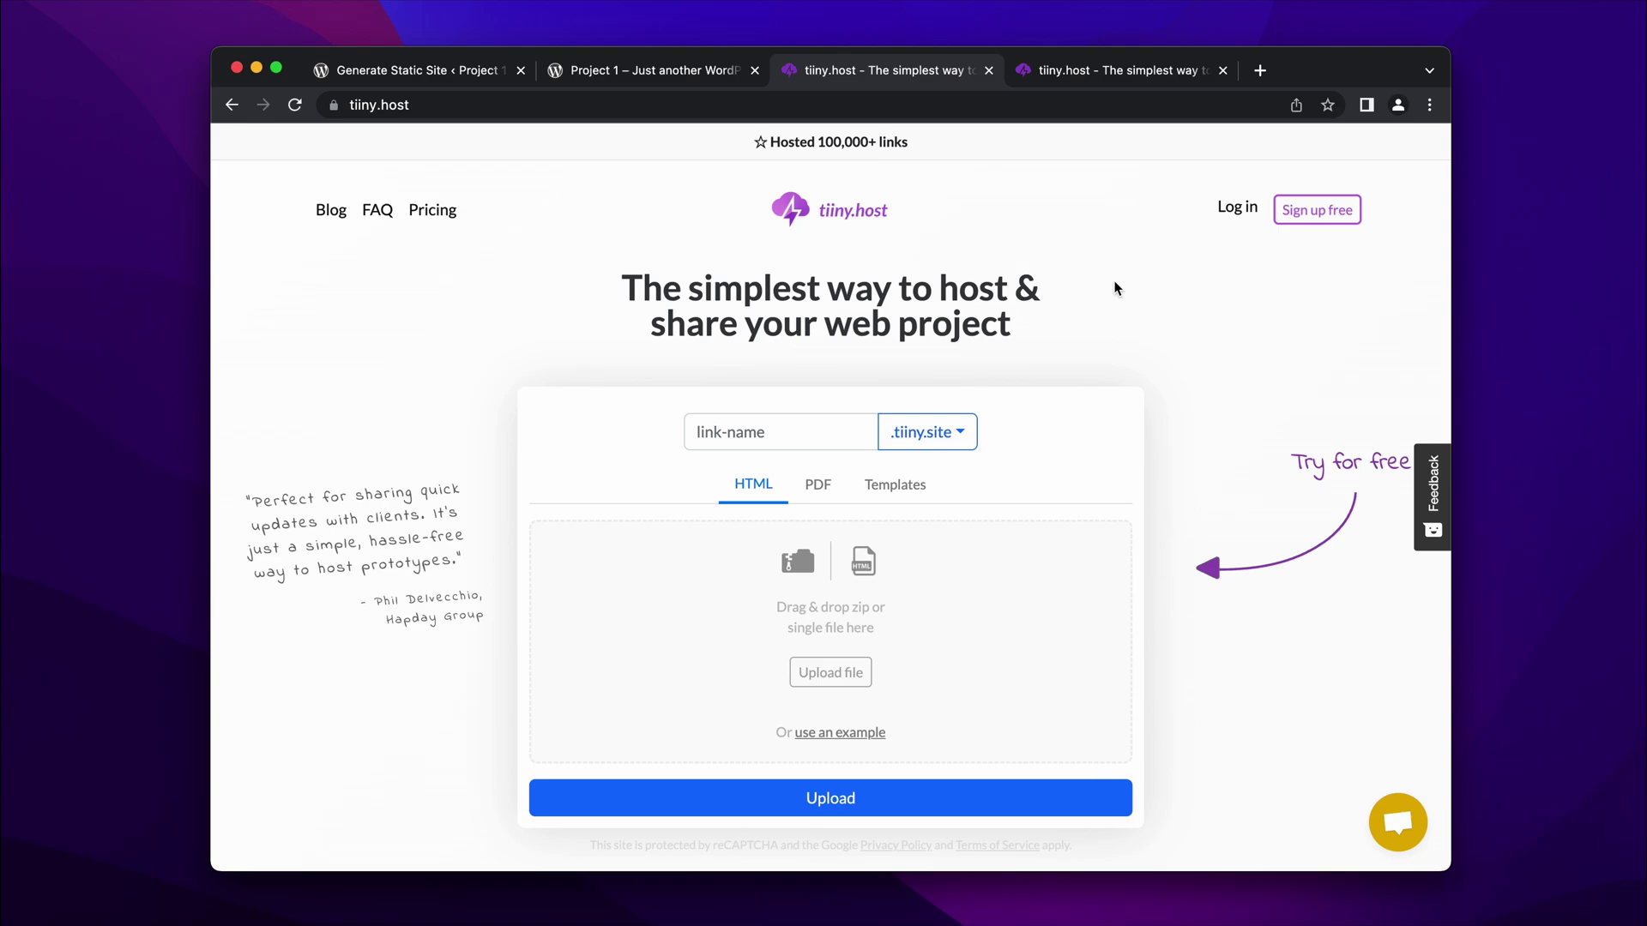
pyautogui.click(1148, 75)
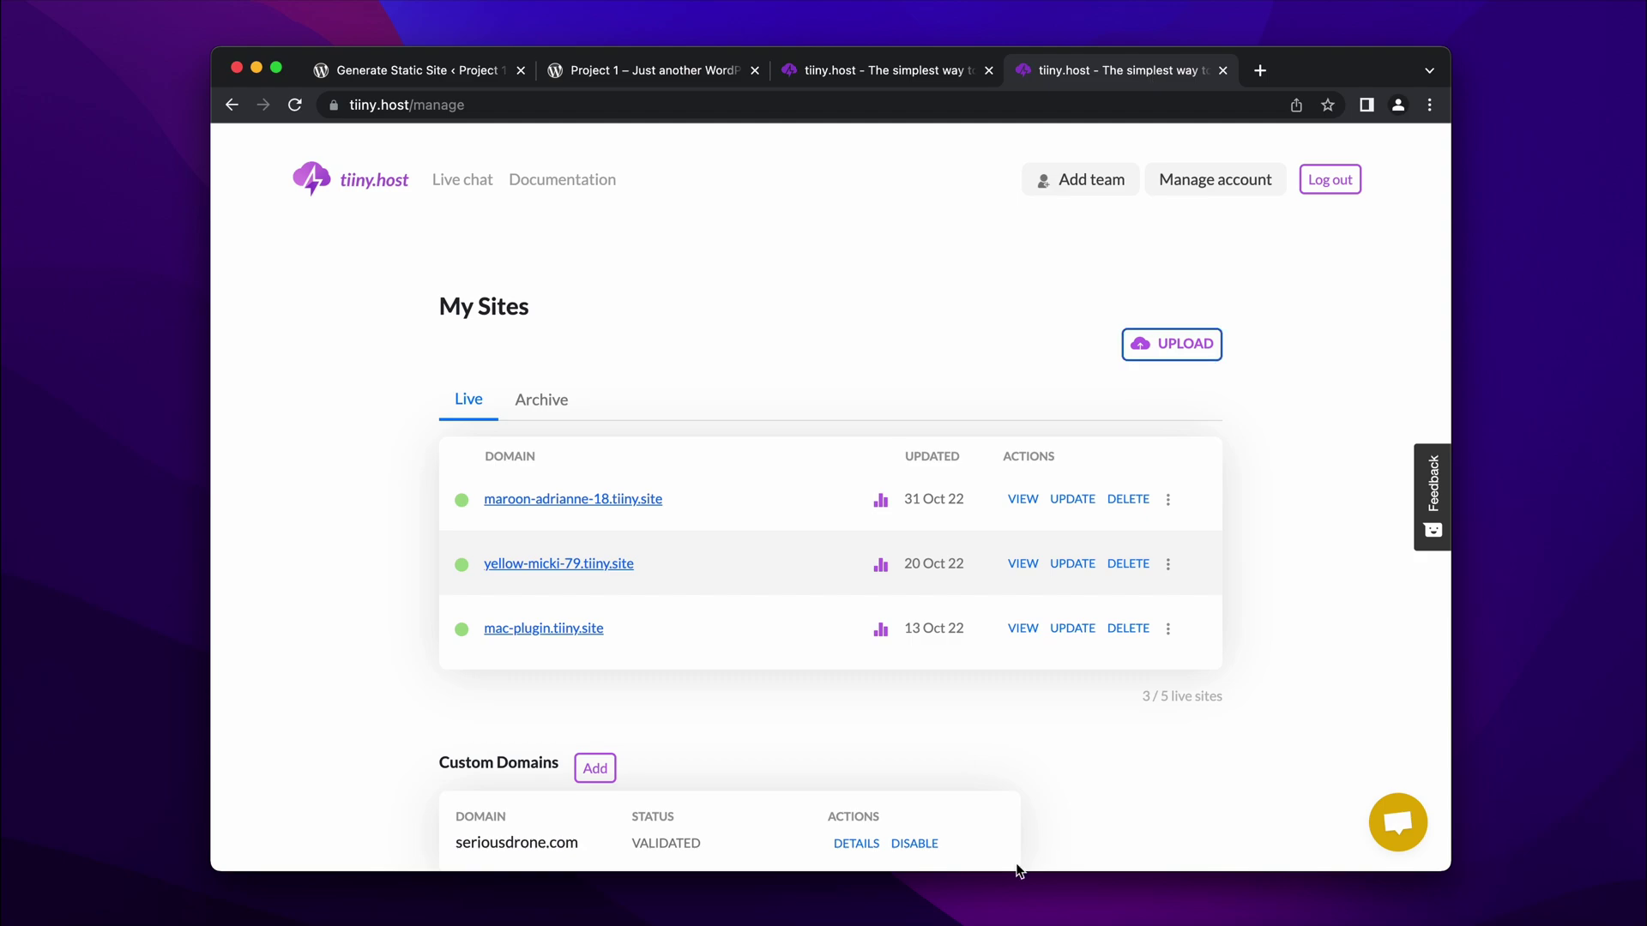
# - Upload simply-static-1-1667770807.zip with link name 'wpstatic' and launch it
pyautogui.click(1193, 360)
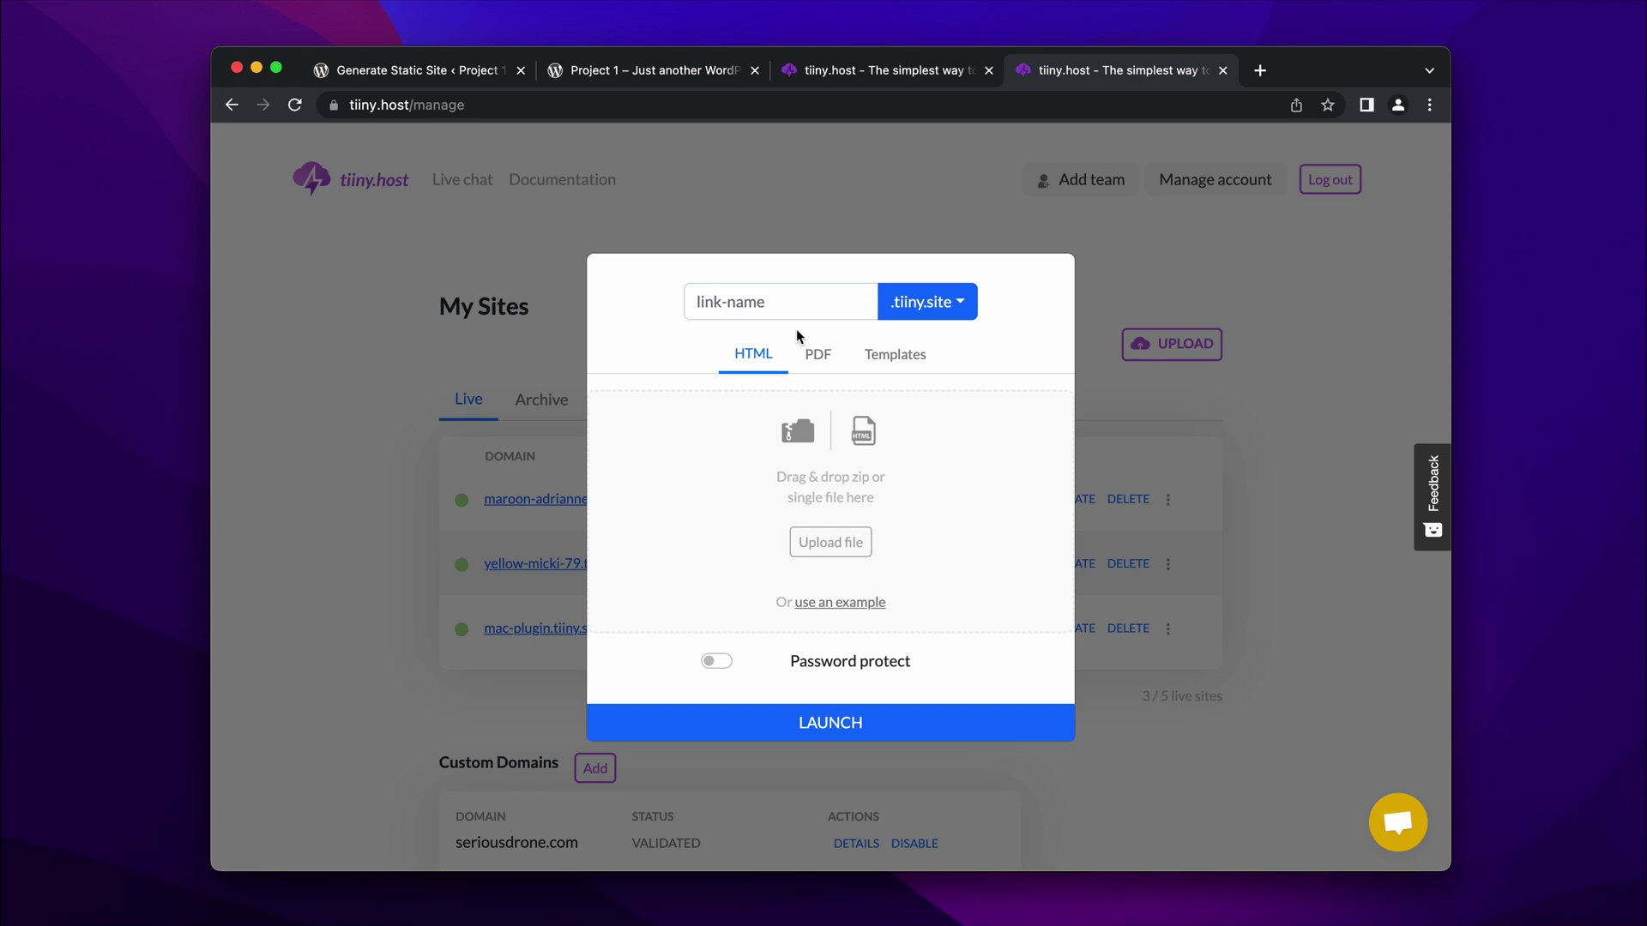
pyautogui.click(801, 301)
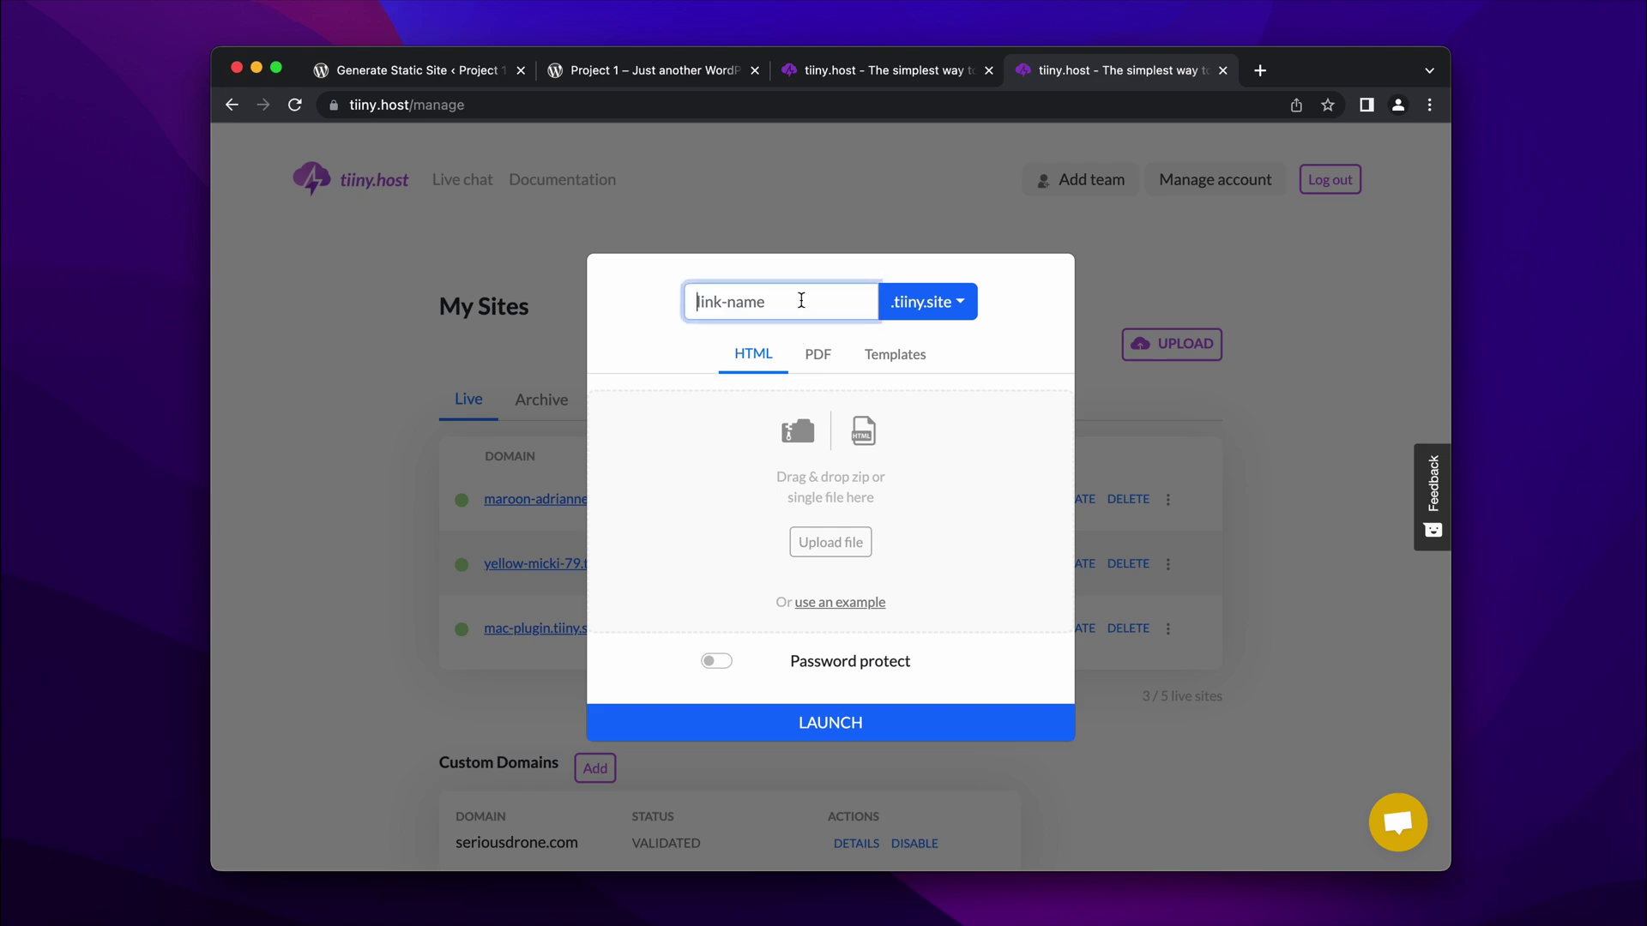
pyautogui.write('wpstatic')
pyautogui.click(75, 920)
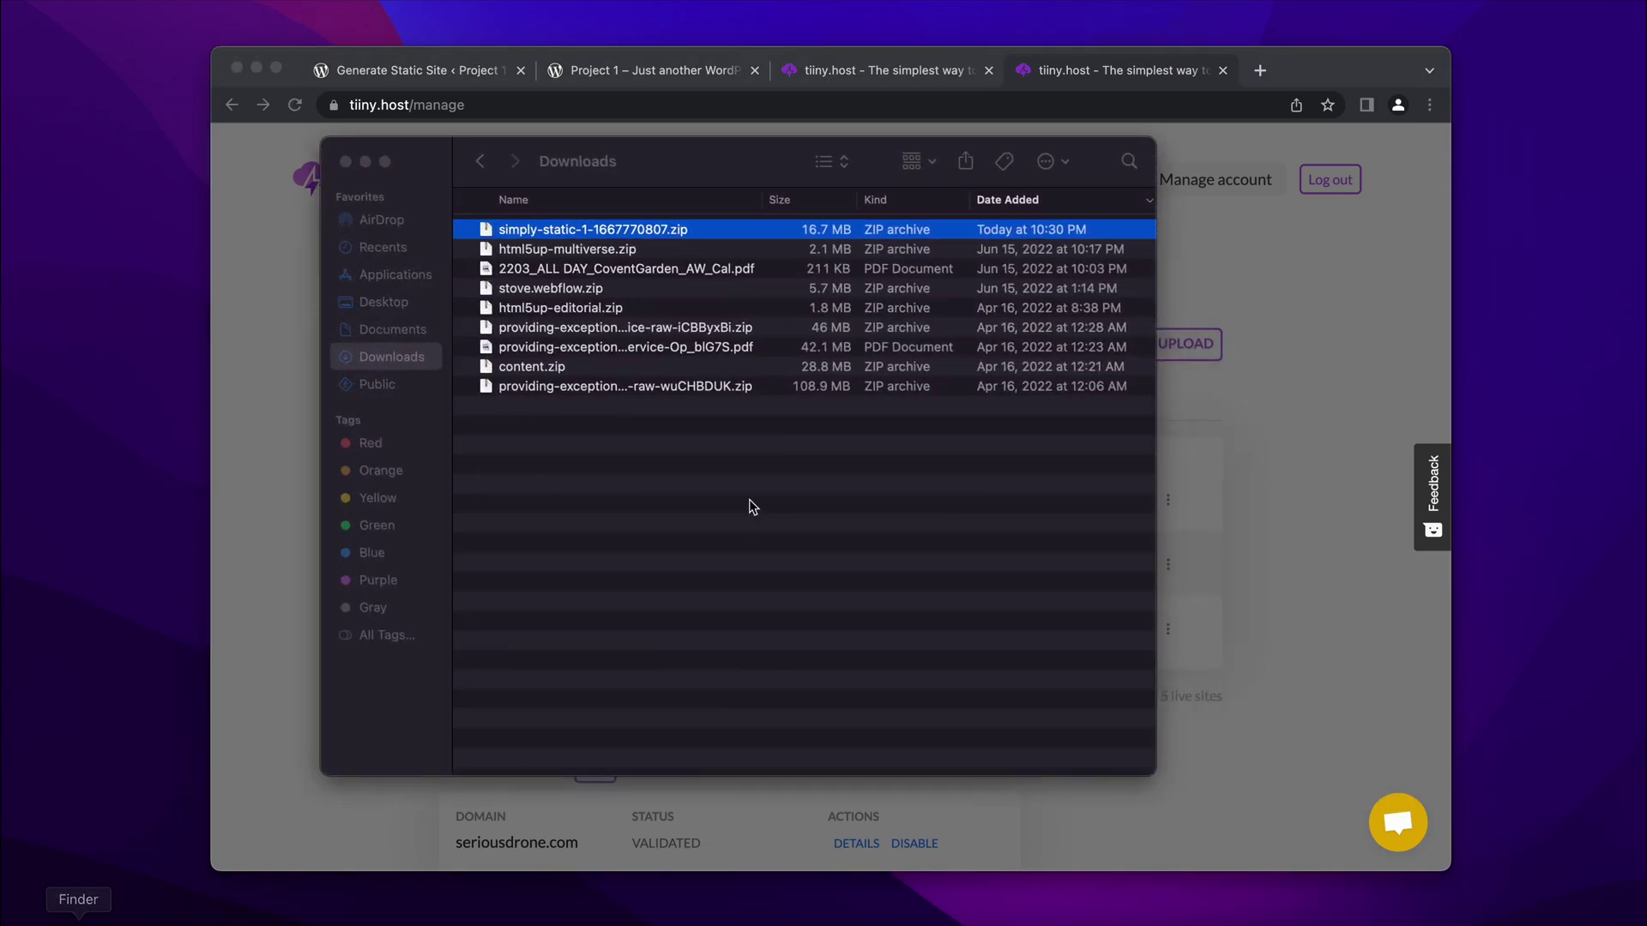
pyautogui.moveTo(760, 168); pyautogui.dragTo(1204, 425)
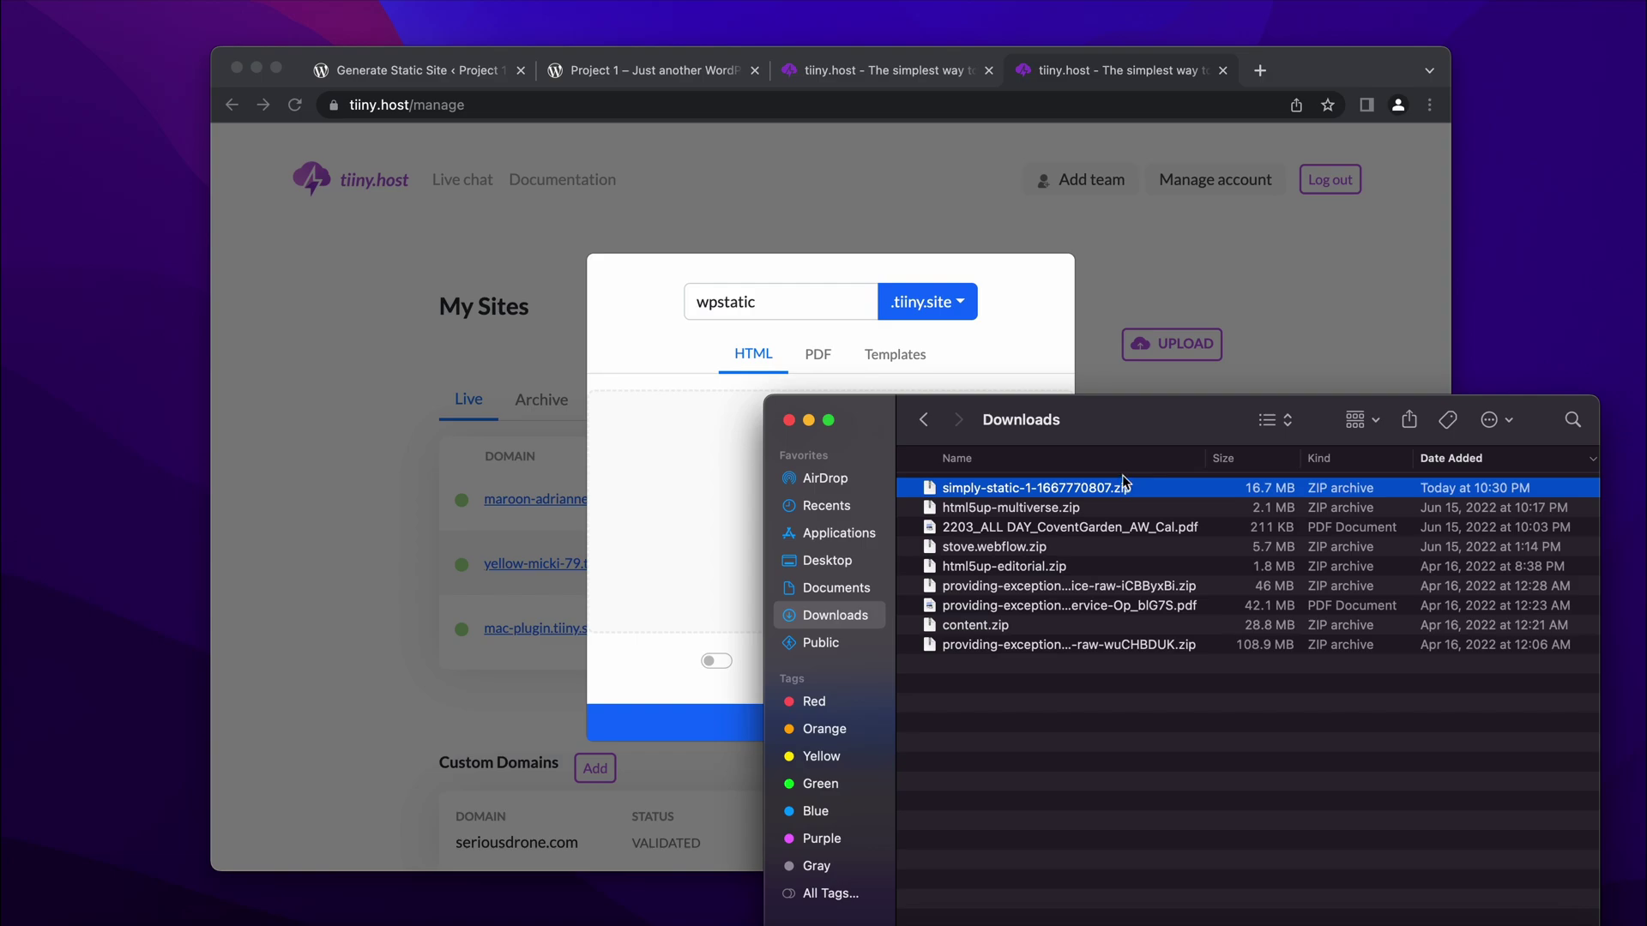
pyautogui.moveTo(1122, 494); pyautogui.dragTo(665, 441)
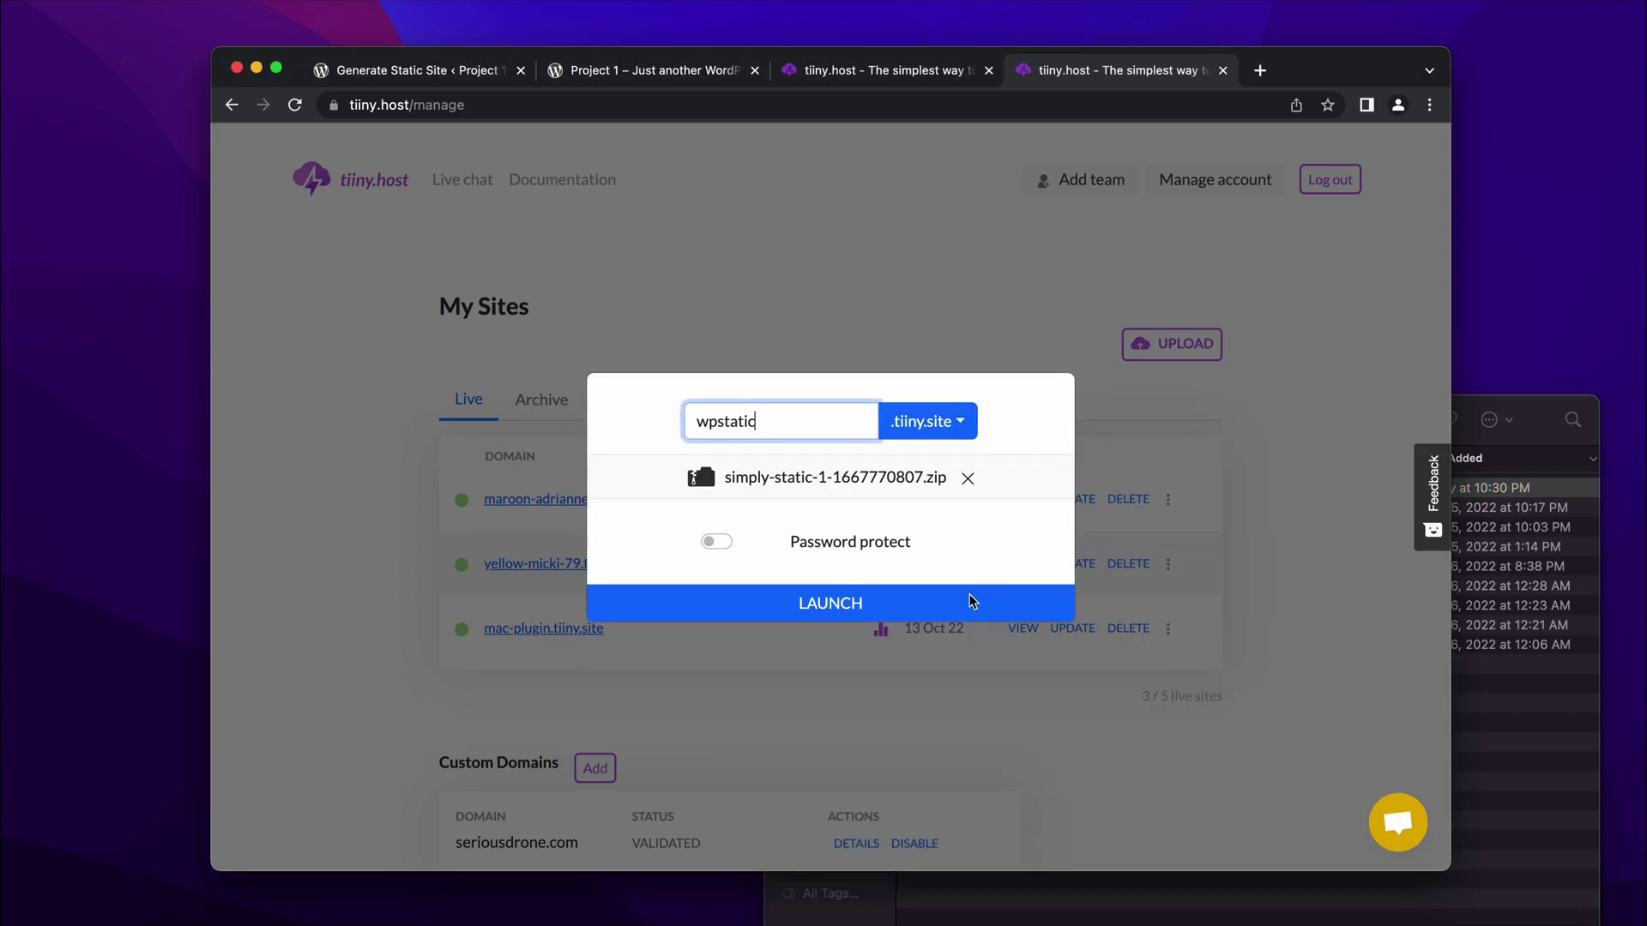
pyautogui.click(954, 616)
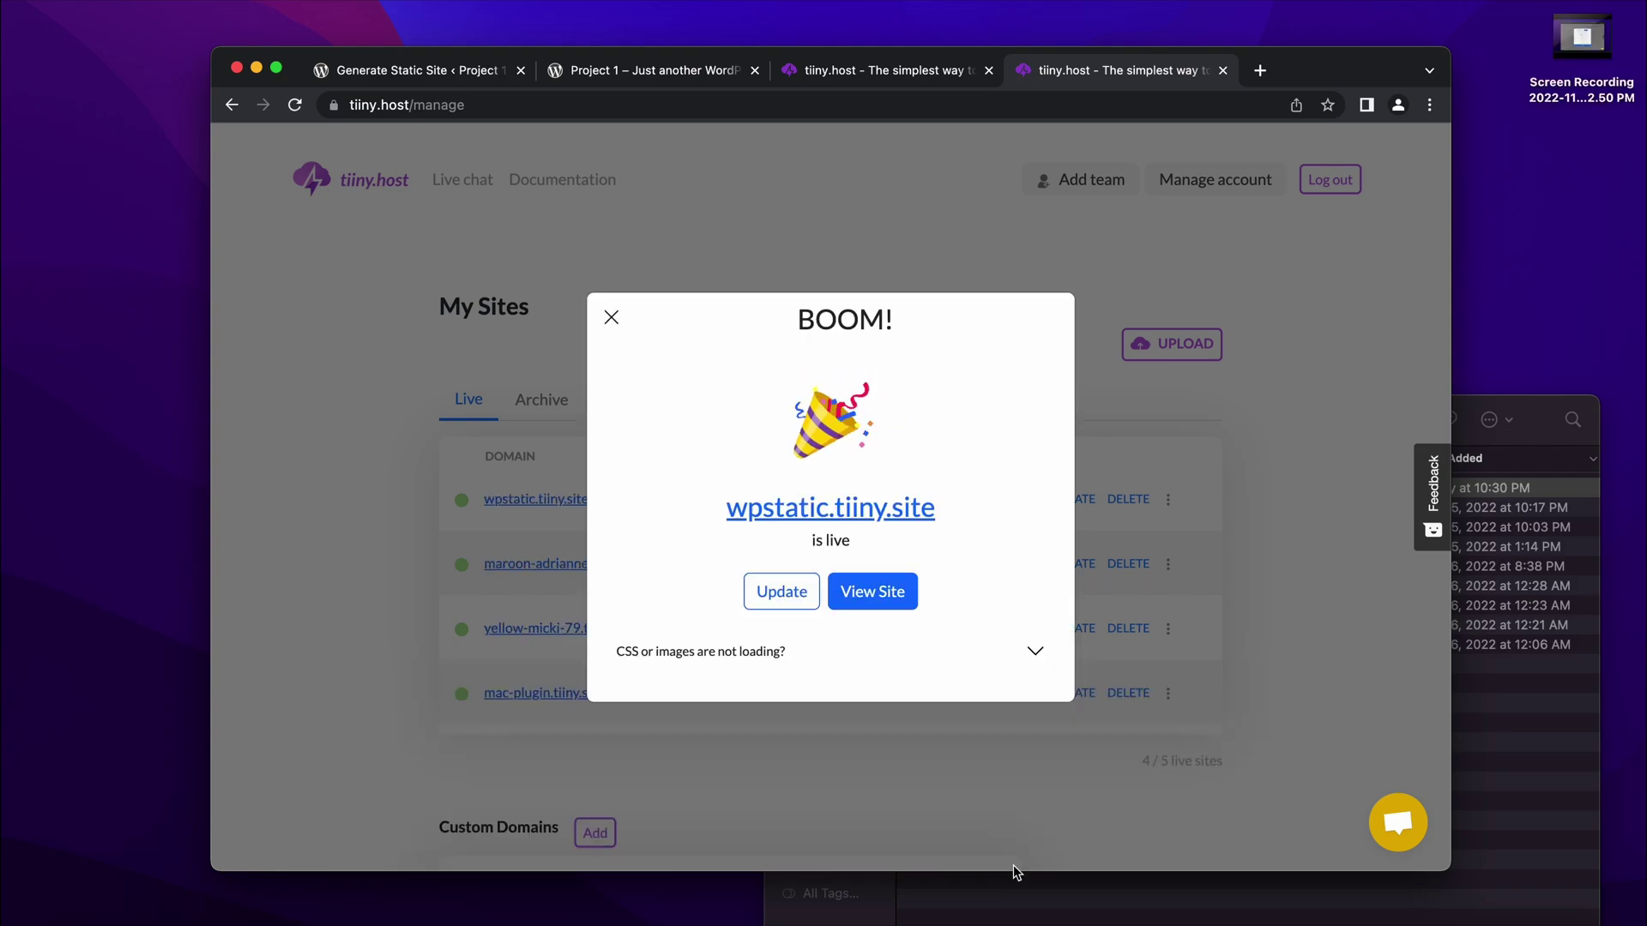
# - Open wpstatic.tiiny.site in a new tab and scroll through its homepage
pyautogui.click(892, 593)
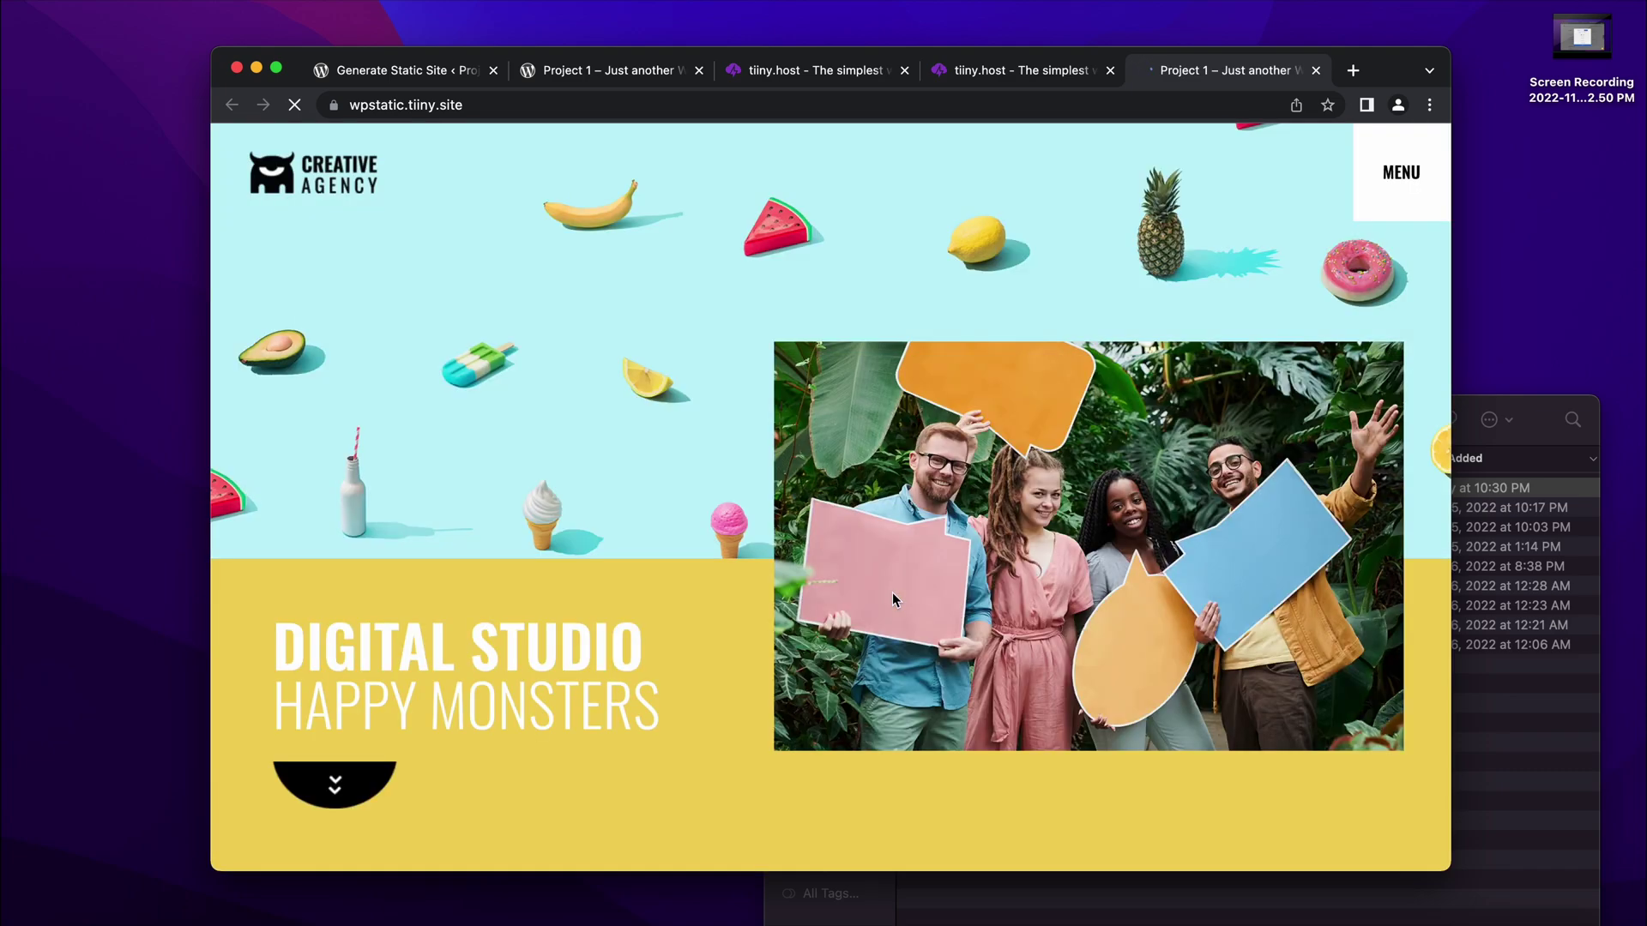
pyautogui.scroll(-10, 892, 598)
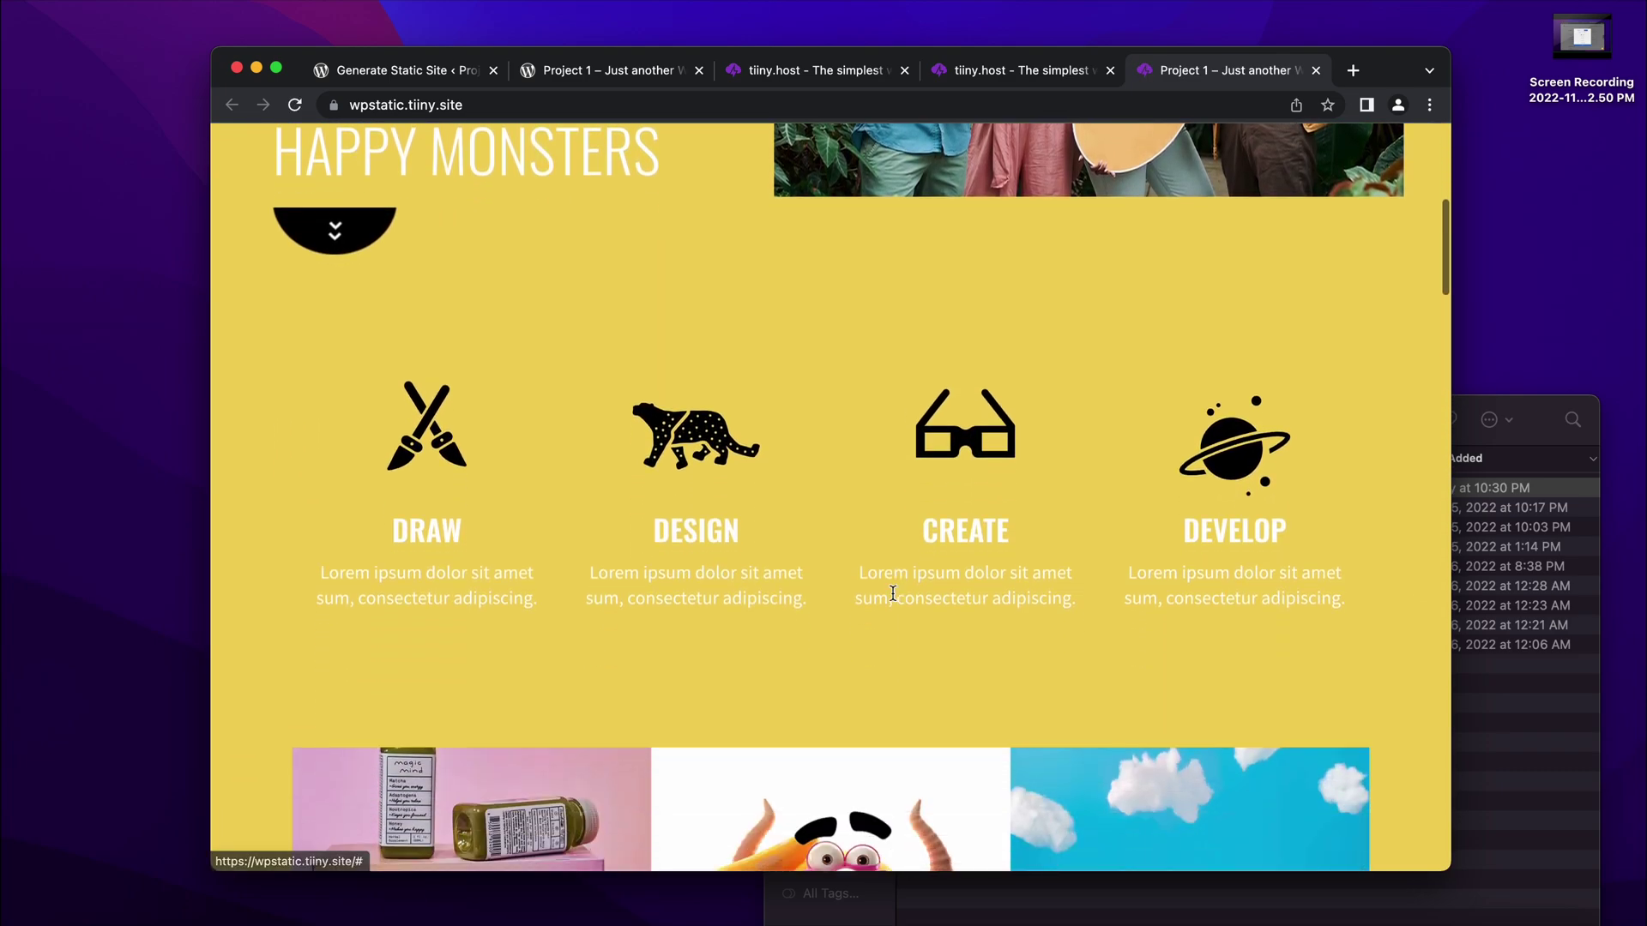
pyautogui.scroll(-10, 894, 601)
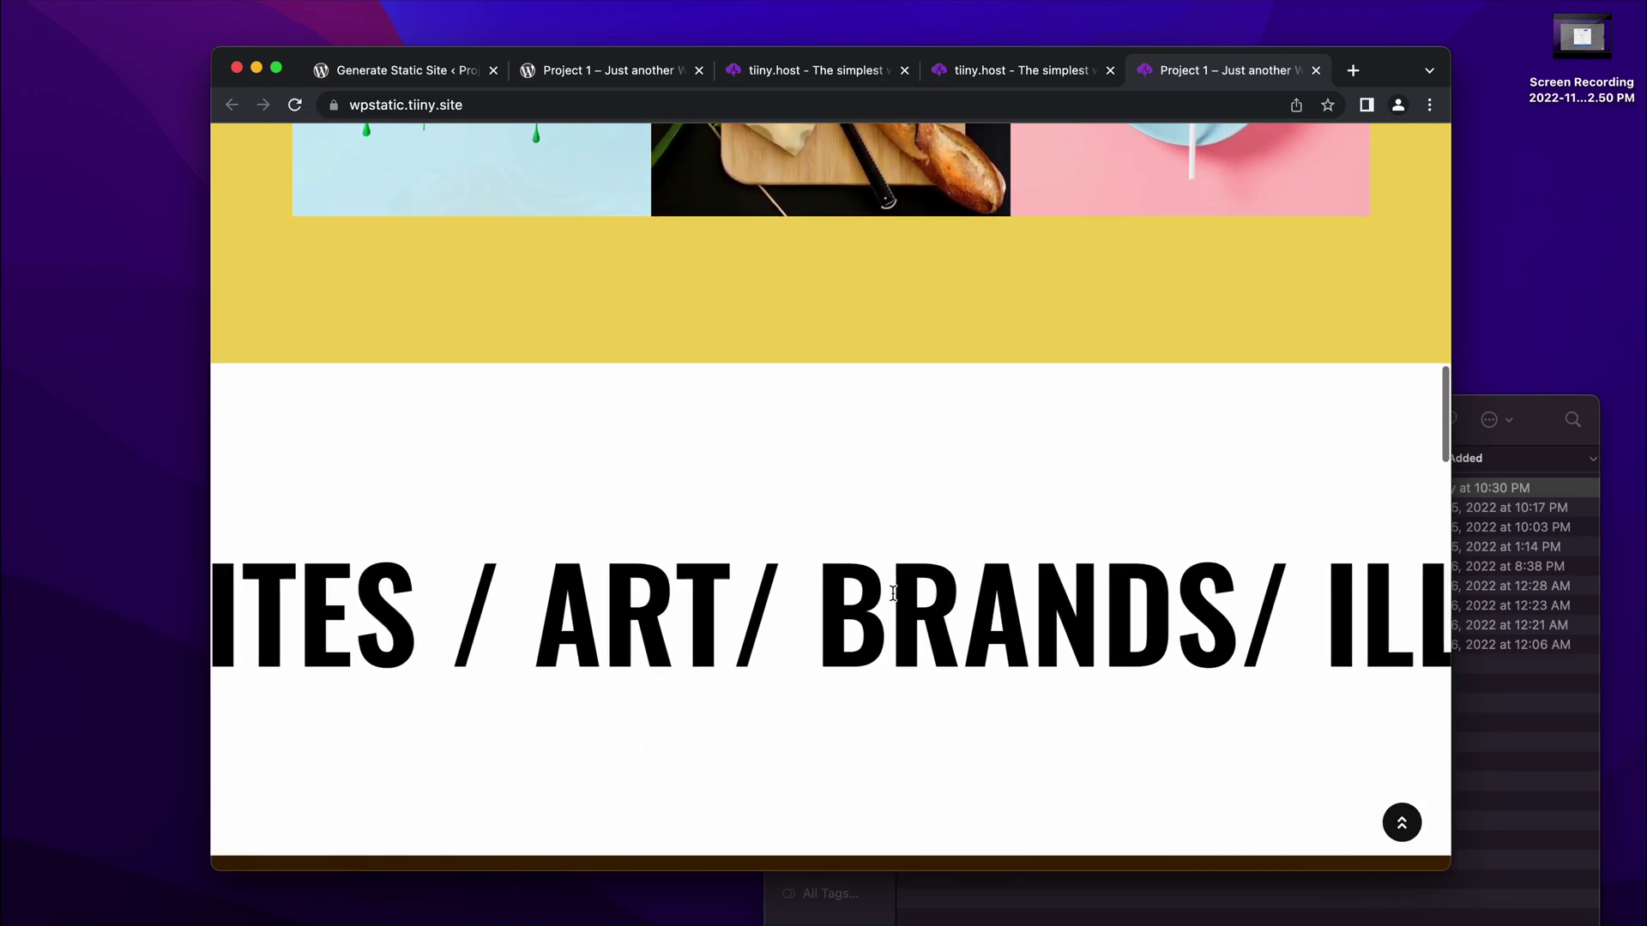
pyautogui.scroll(-10, 893, 600)
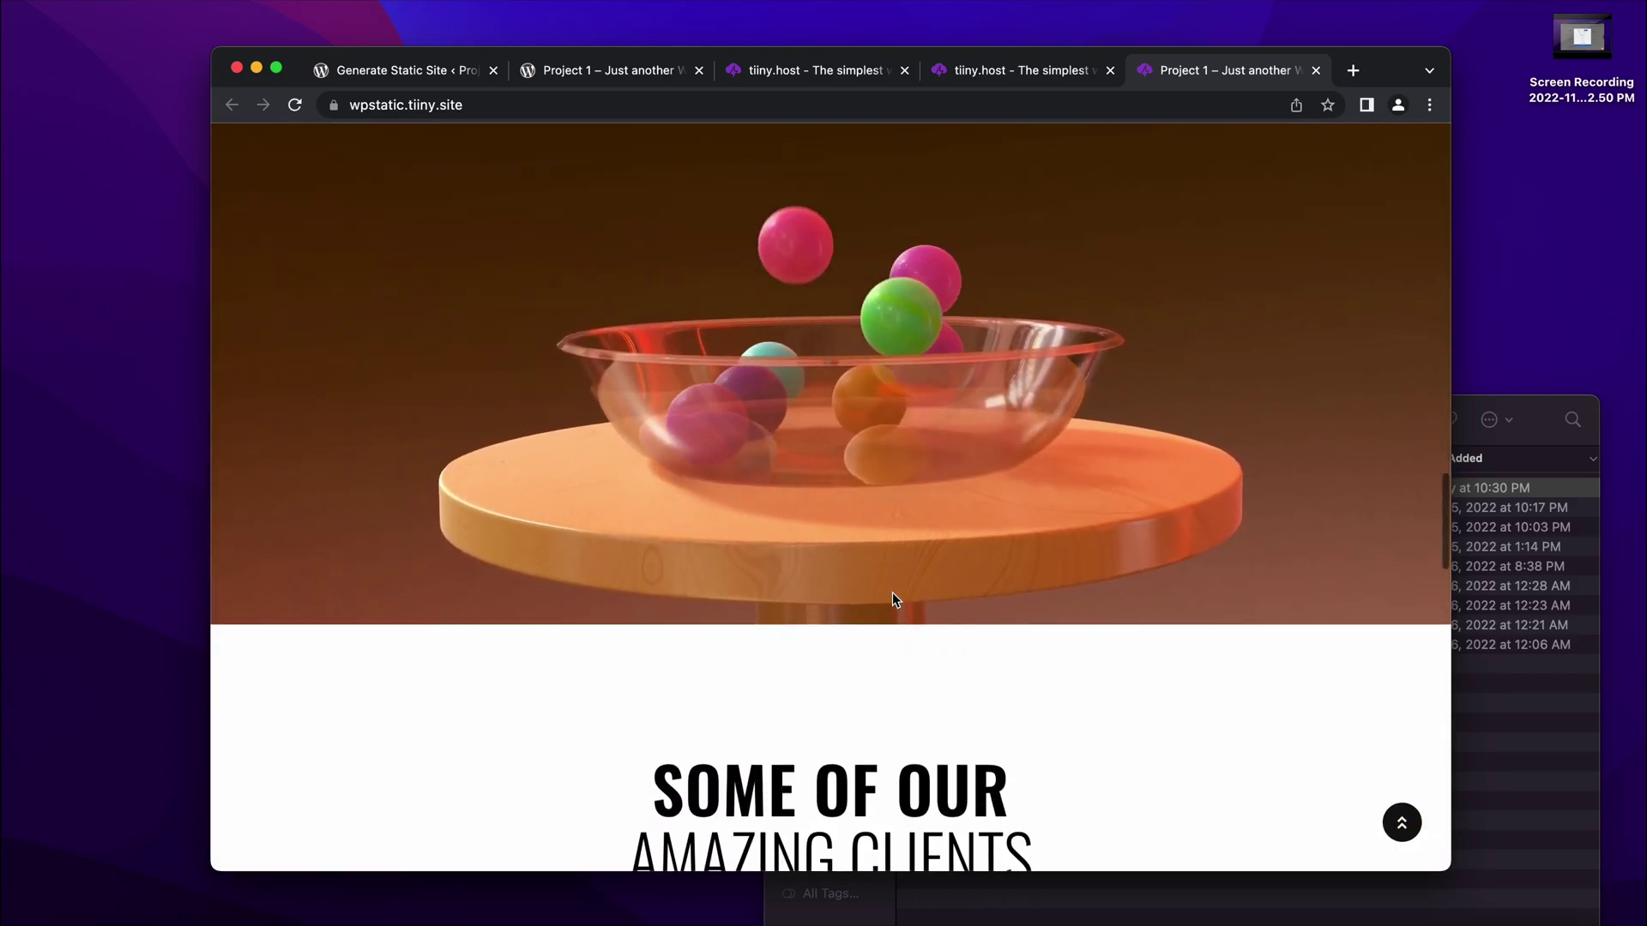
pyautogui.press('Home')
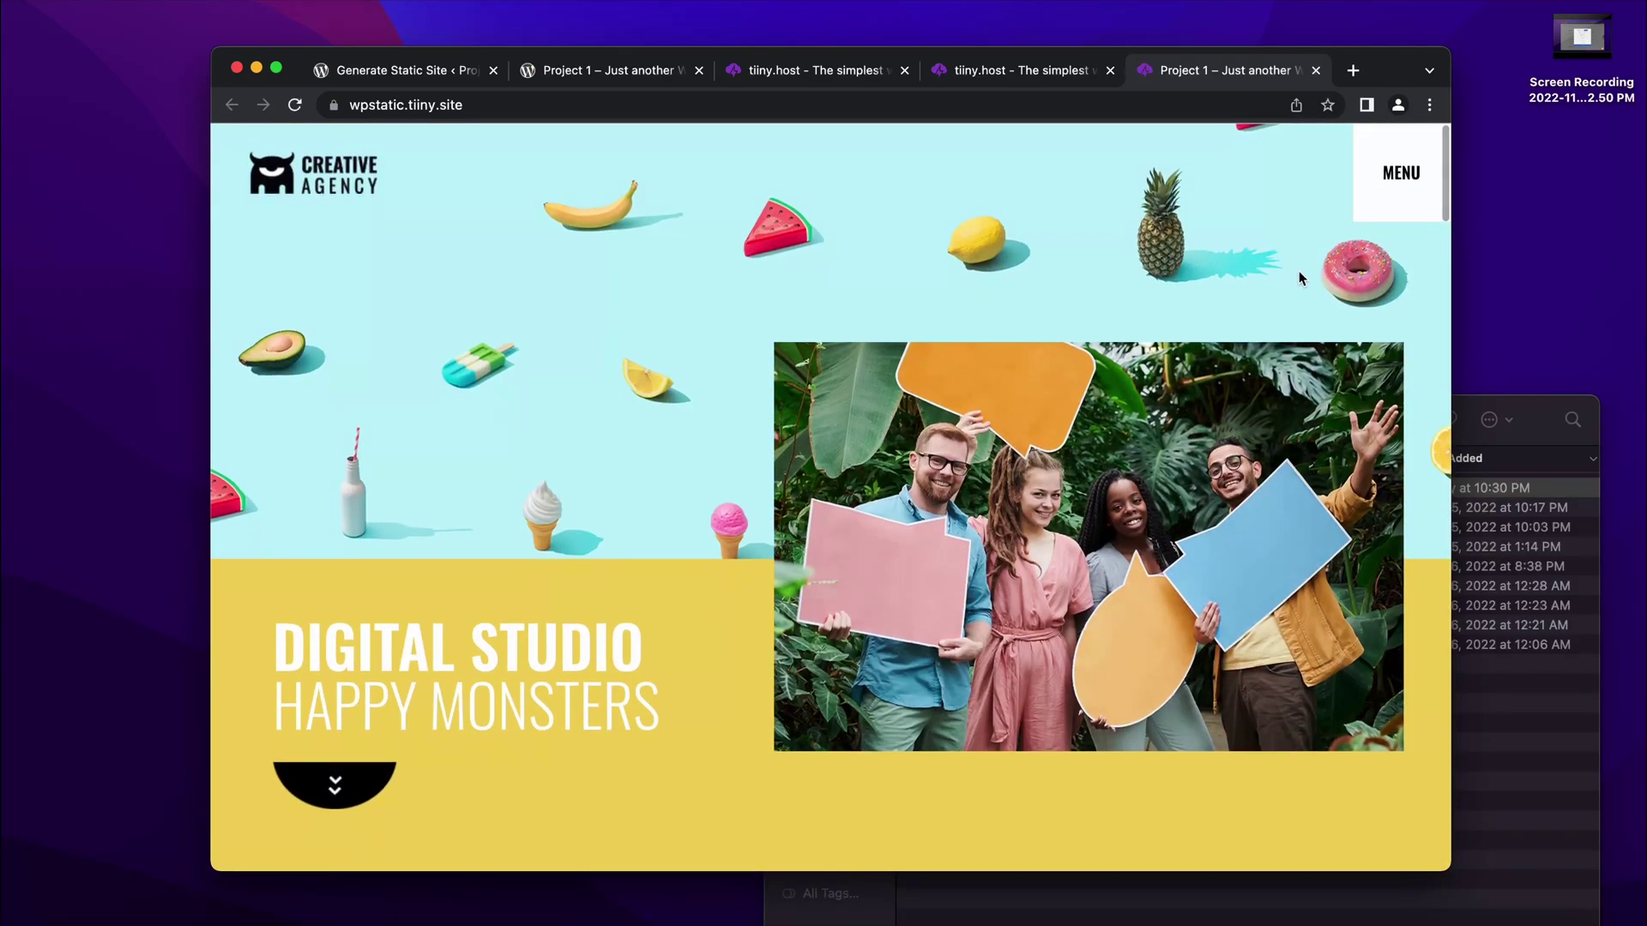
# - Check the live site's Services page, then return to its homepage
pyautogui.click(1400, 185)
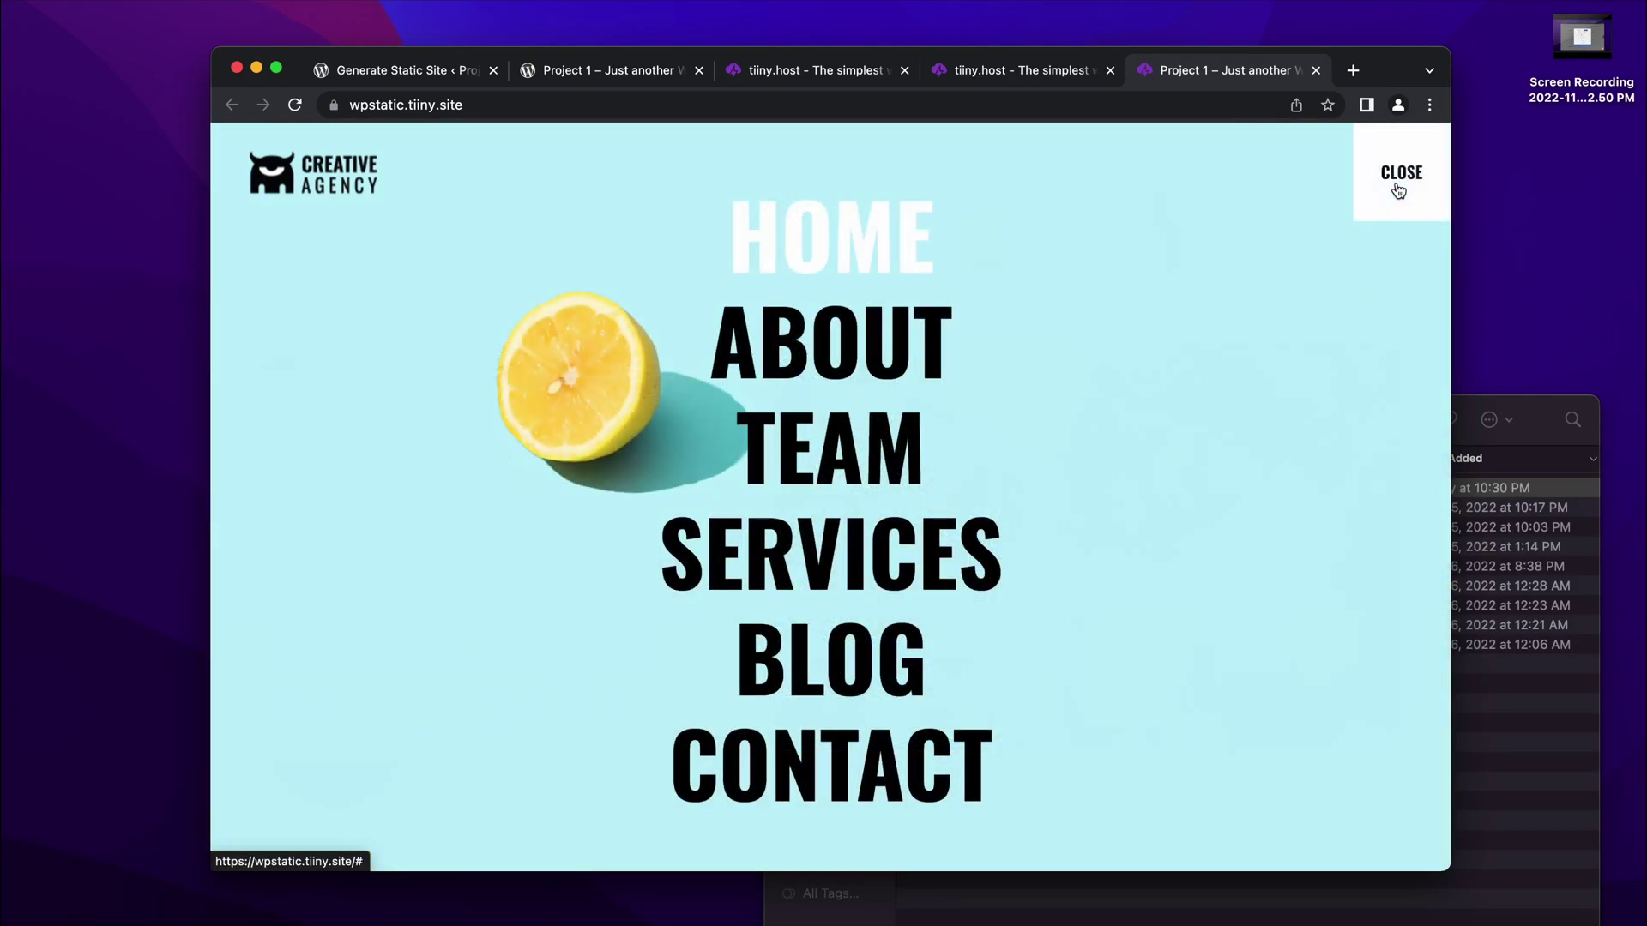
pyautogui.click(864, 553)
pyautogui.scroll(-4, 865, 556)
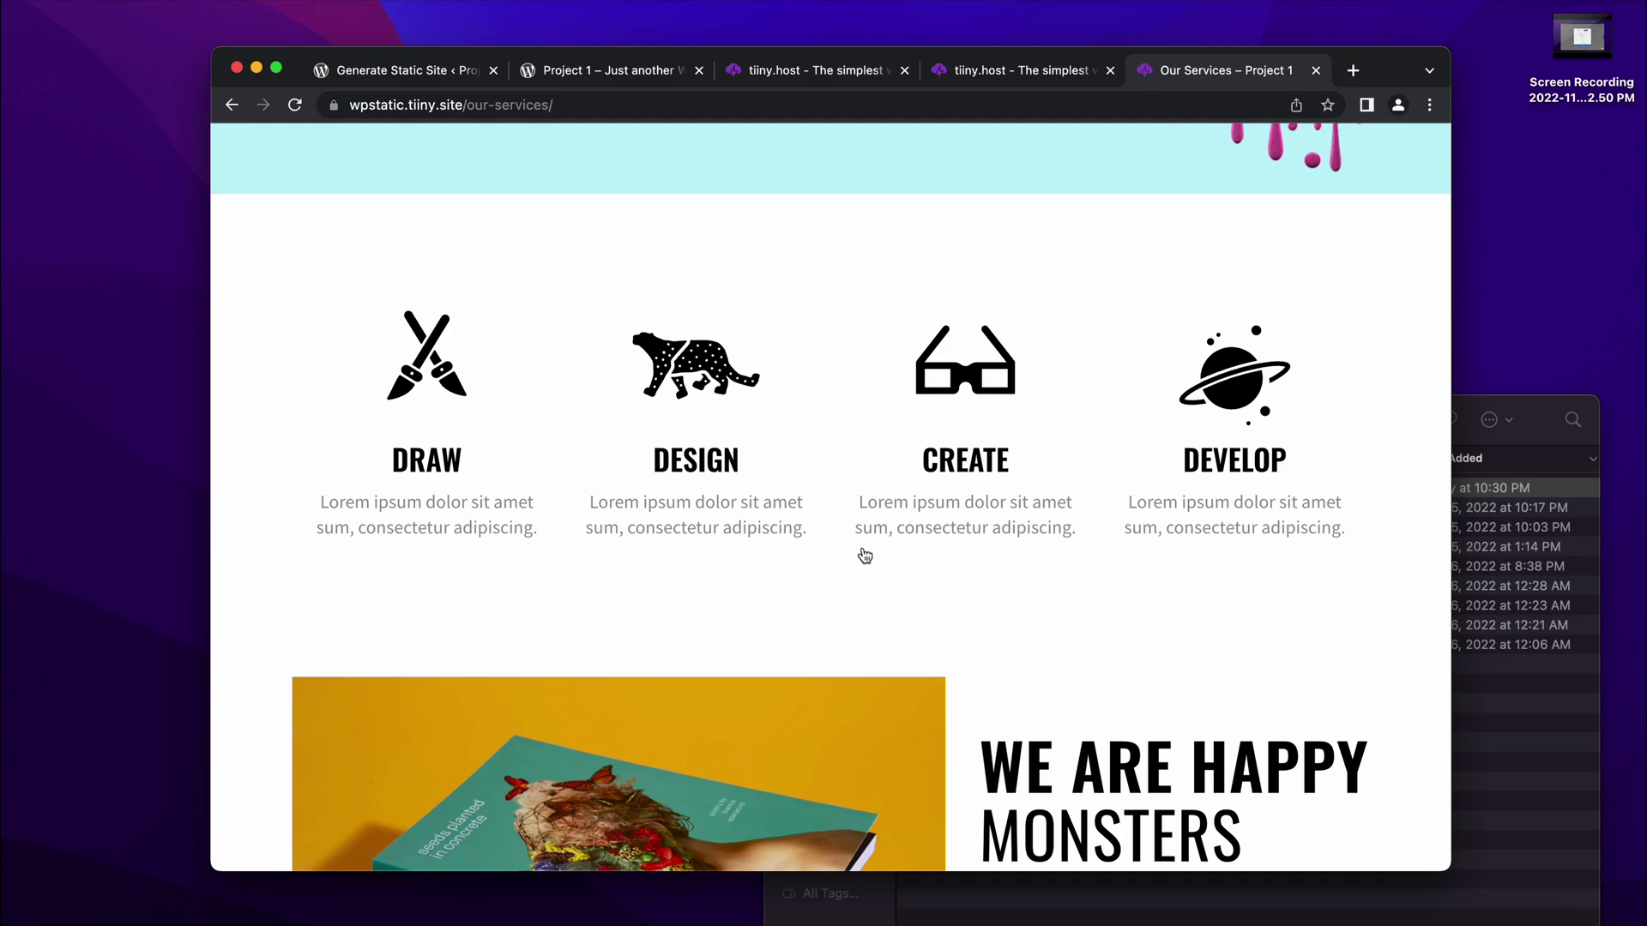
pyautogui.scroll(-5, 862, 555)
pyautogui.press('Home')
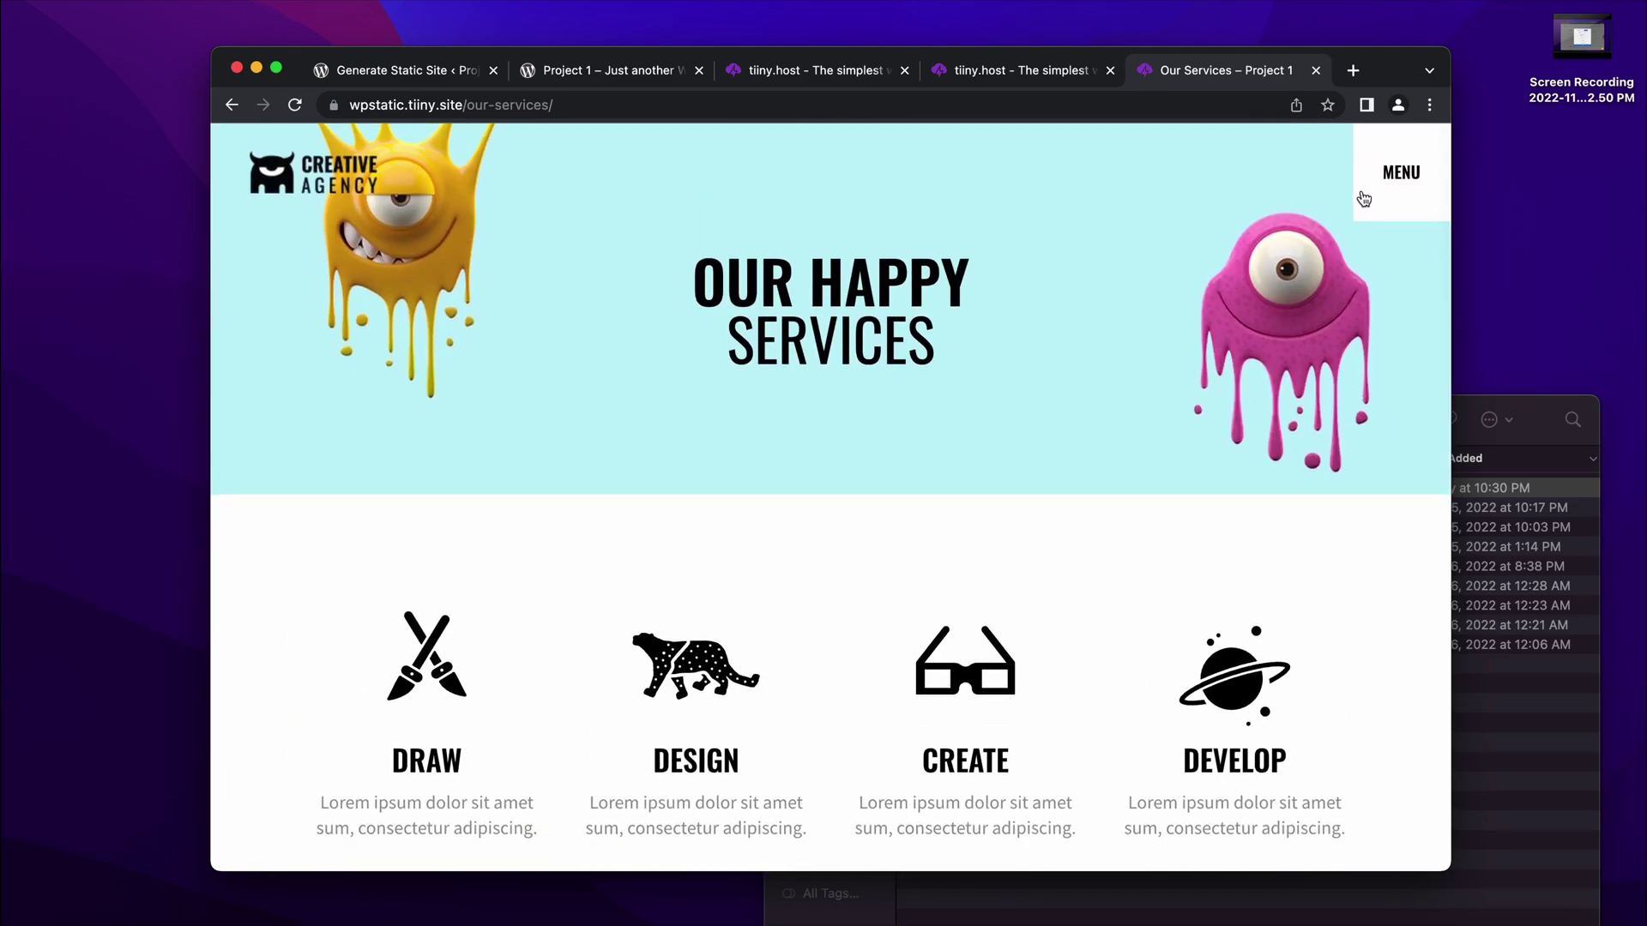
pyautogui.click(1364, 200)
pyautogui.click(853, 243)
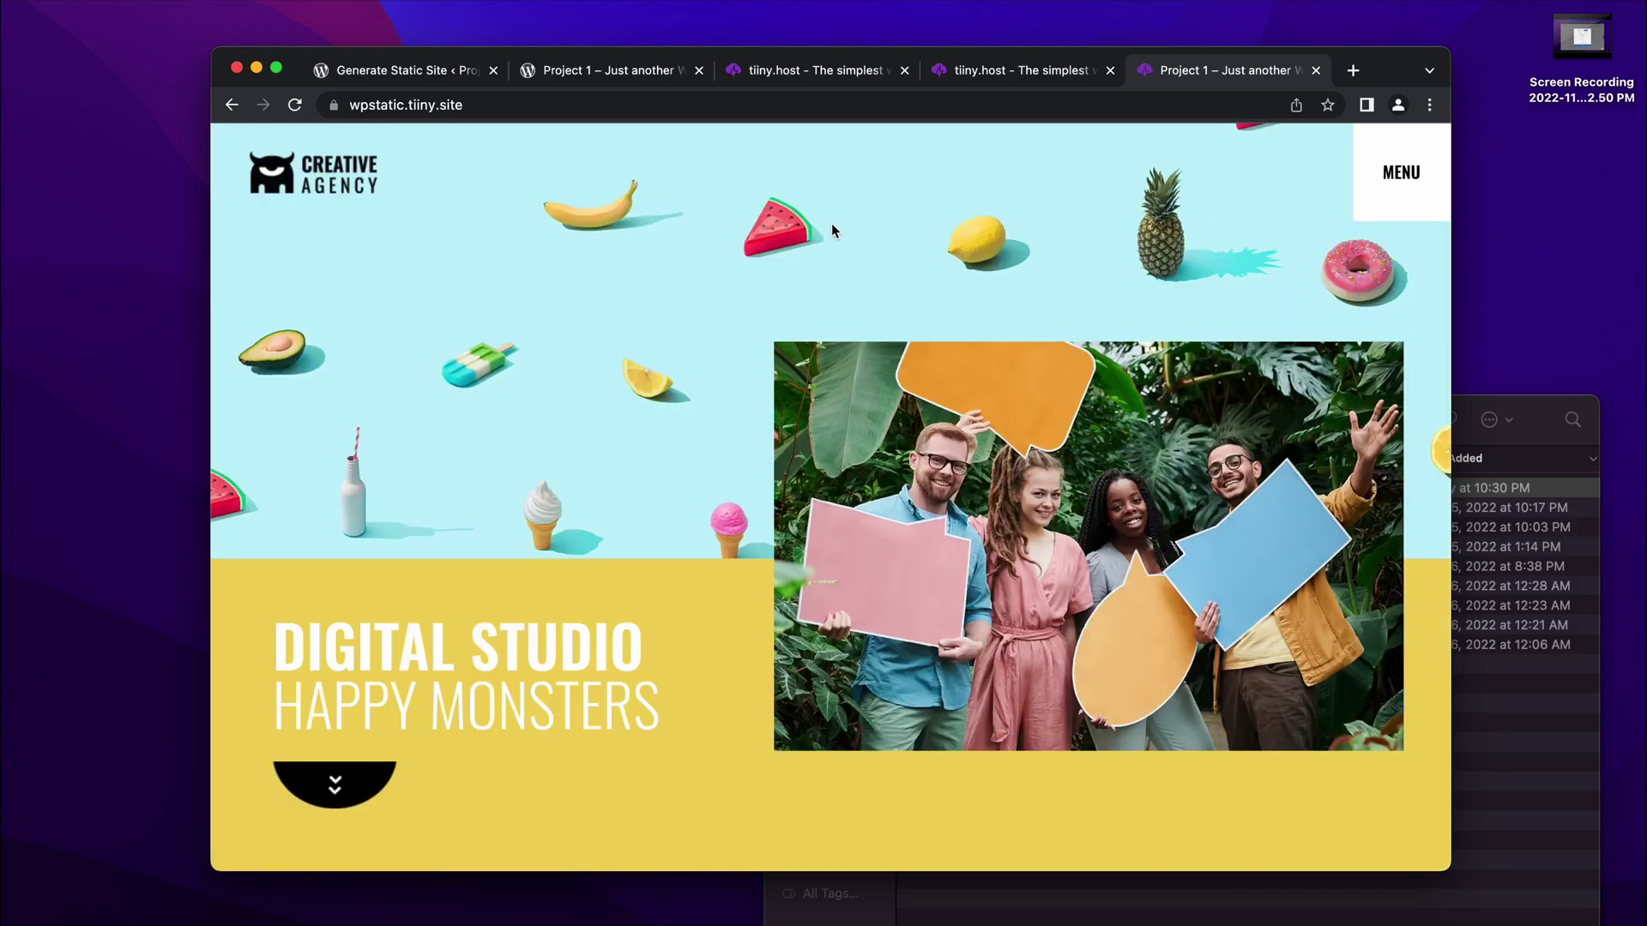
# - Compare the original WordPress site and Simply Static log against the wpstatic.tiiny.site copy
pyautogui.click(606, 69)
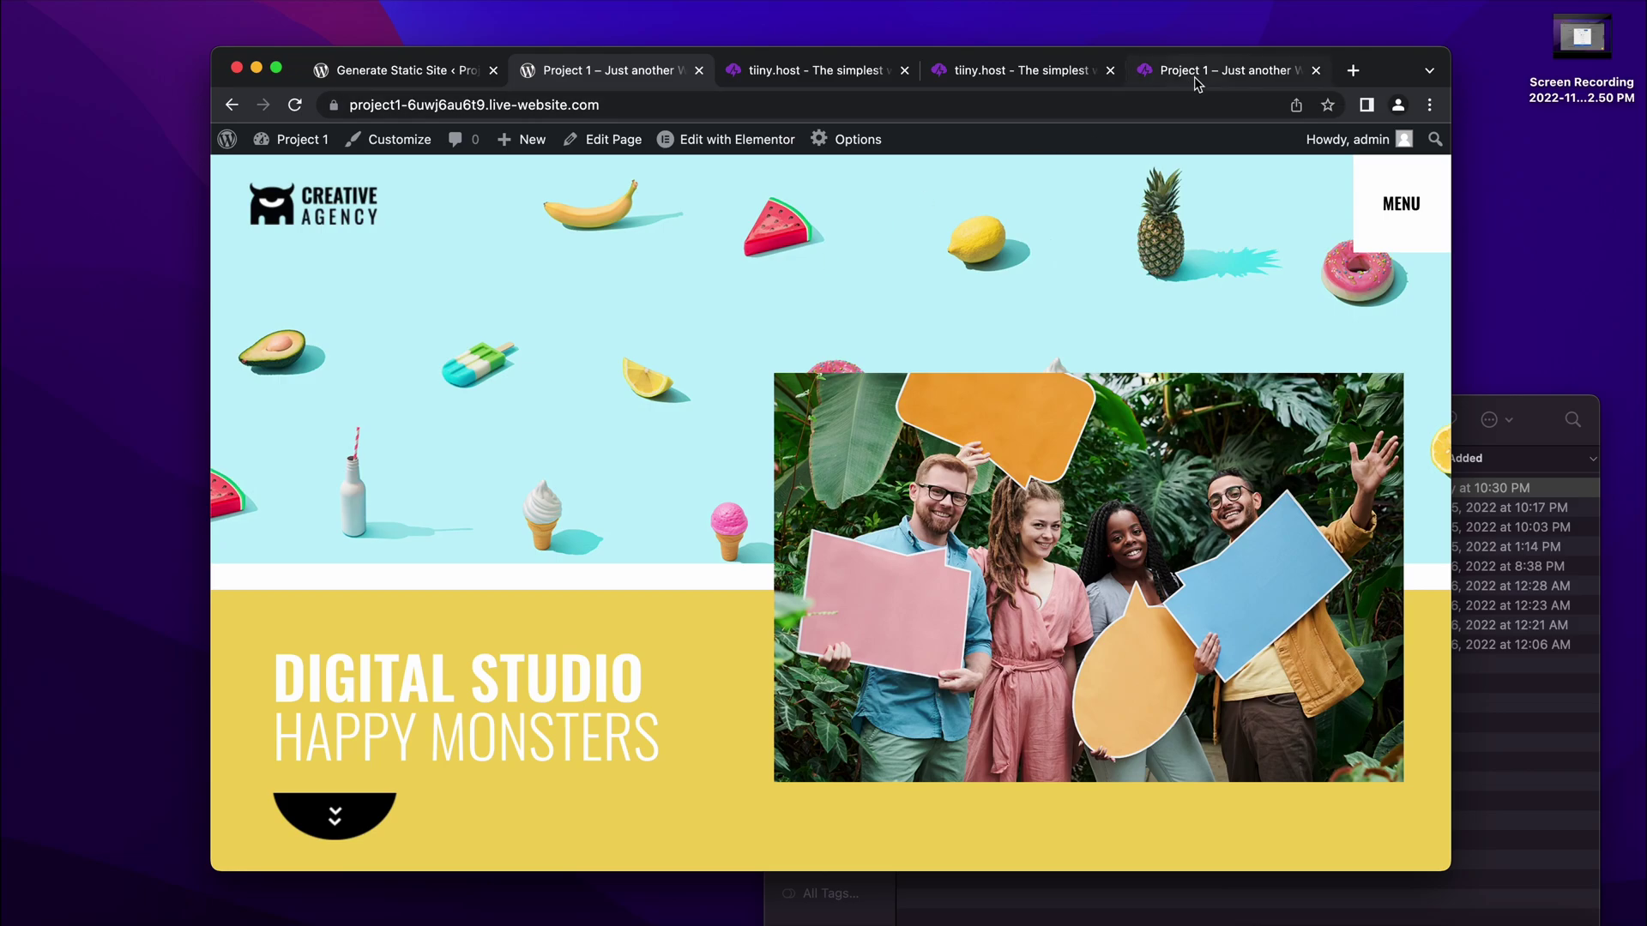
pyautogui.click(468, 83)
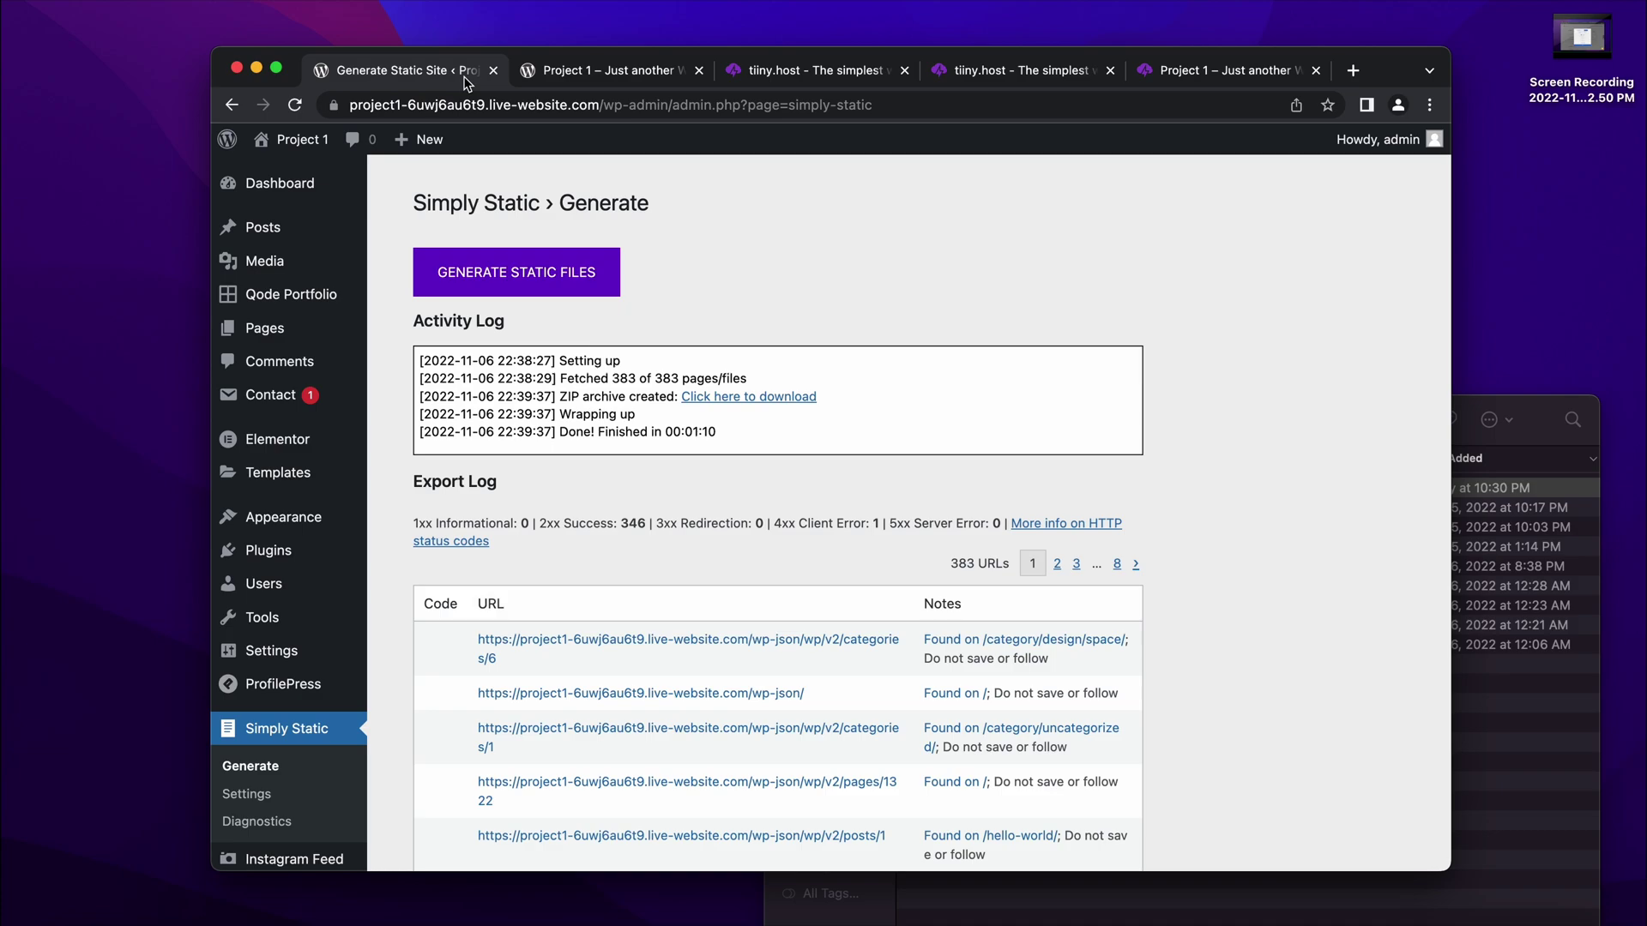
pyautogui.click(569, 72)
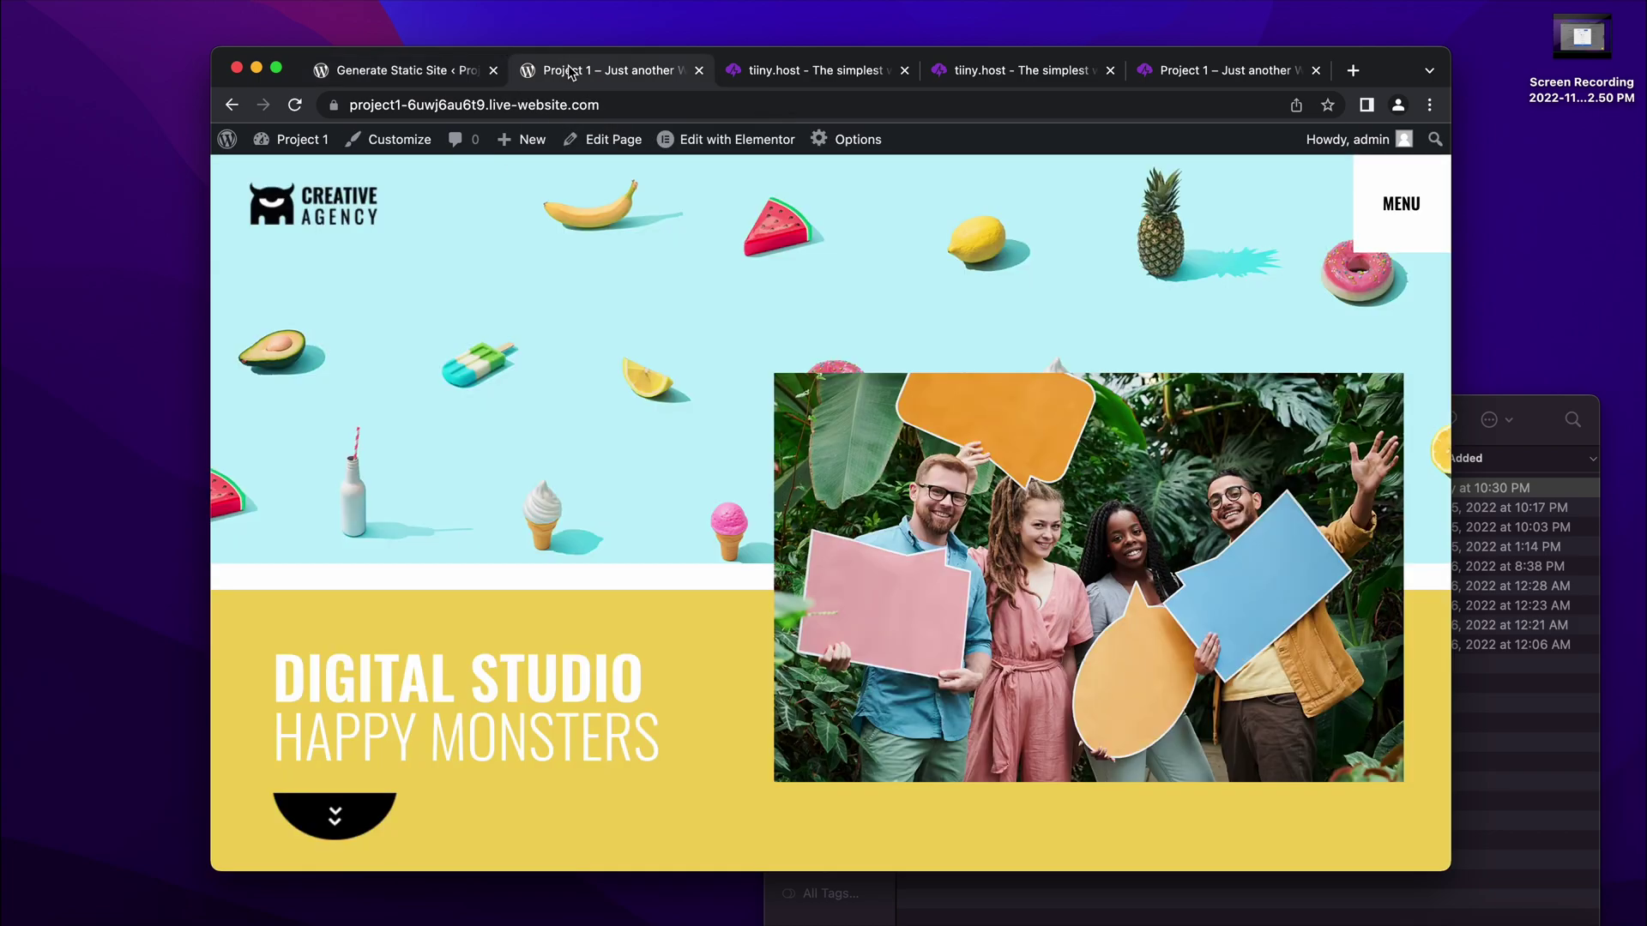
pyautogui.click(1162, 77)
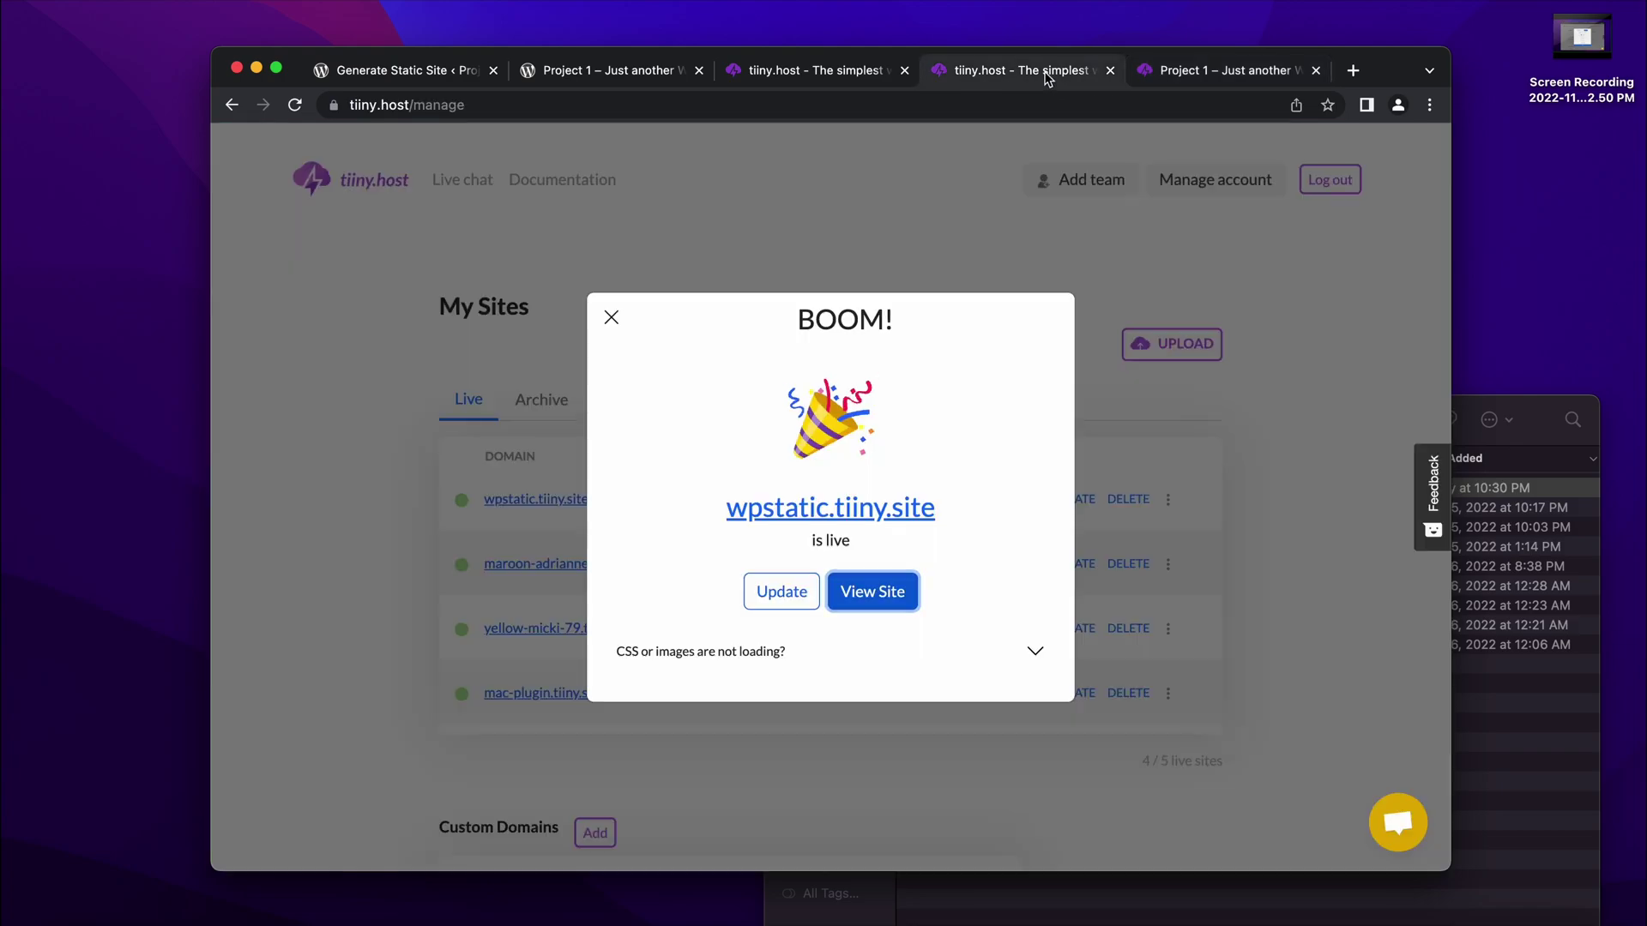
# - Close the BOOM! launch confirmation and dismiss the custom domain prompt without adding one
pyautogui.click(1042, 70)
pyautogui.click(610, 318)
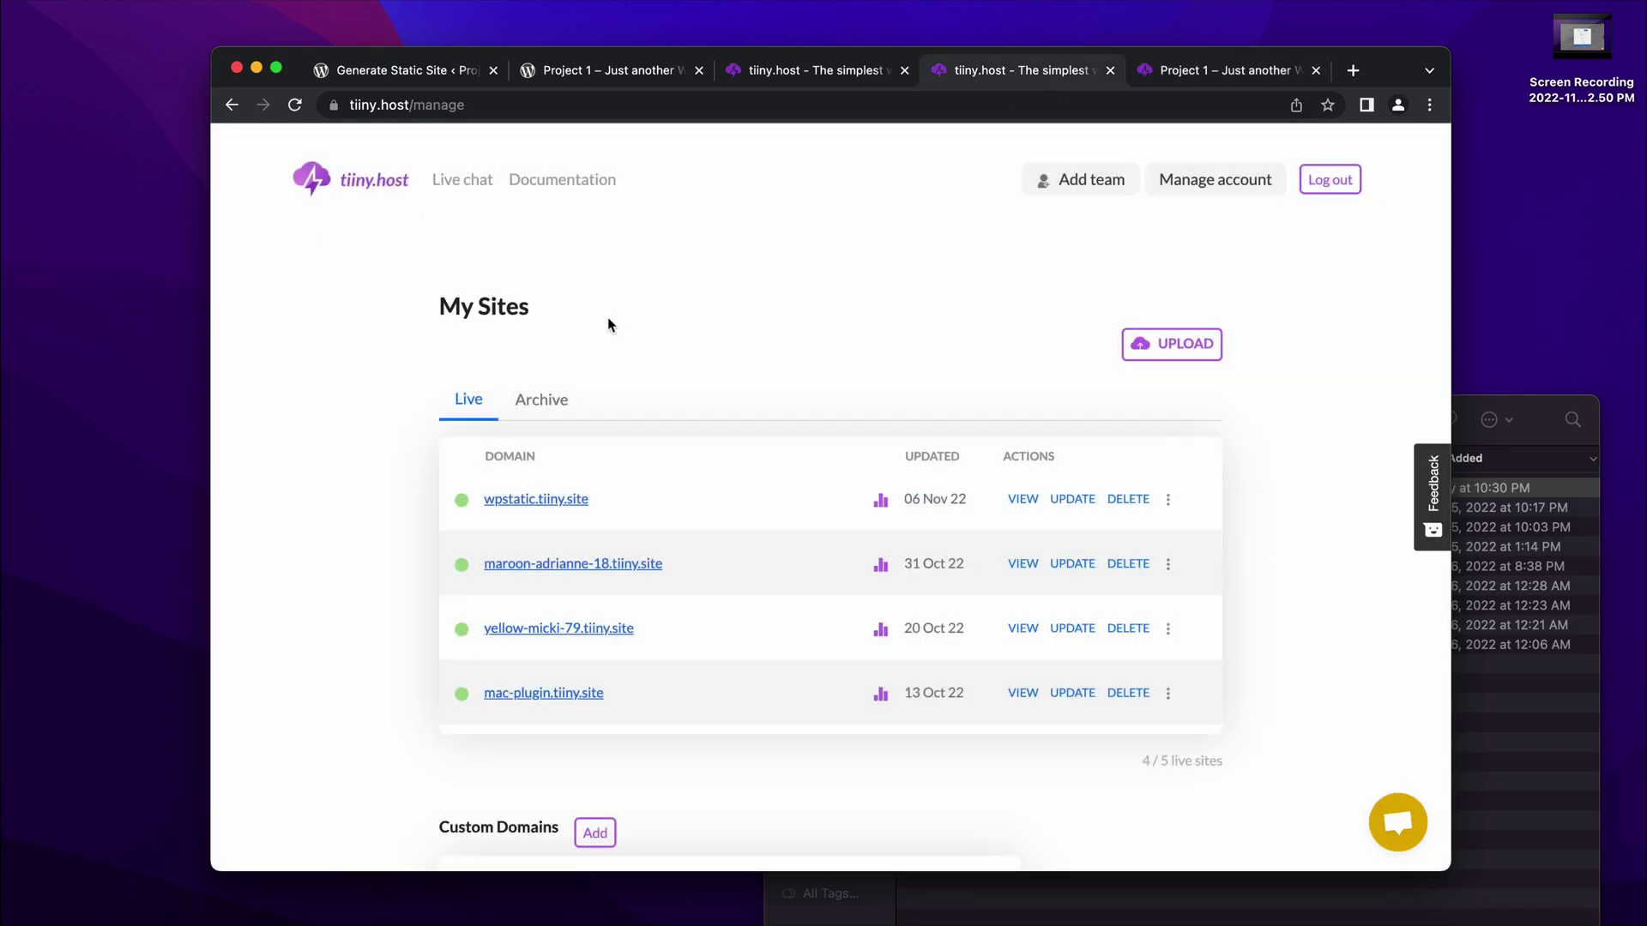
pyautogui.scroll(-3, 856, 383)
pyautogui.click(596, 682)
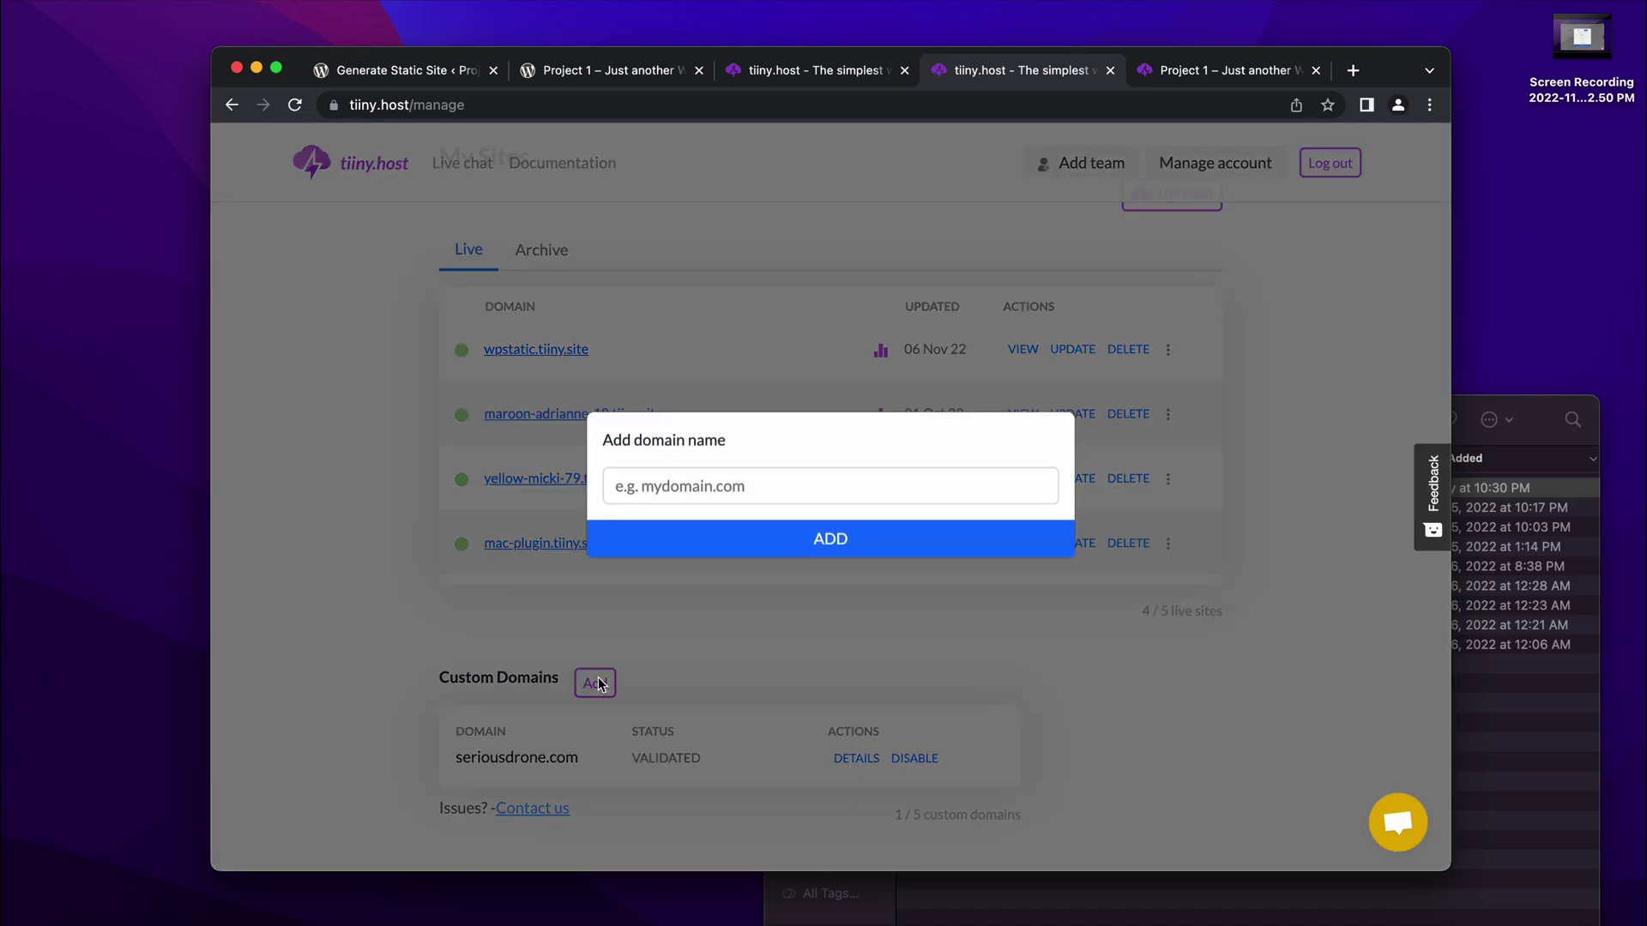
pyautogui.click(714, 652)
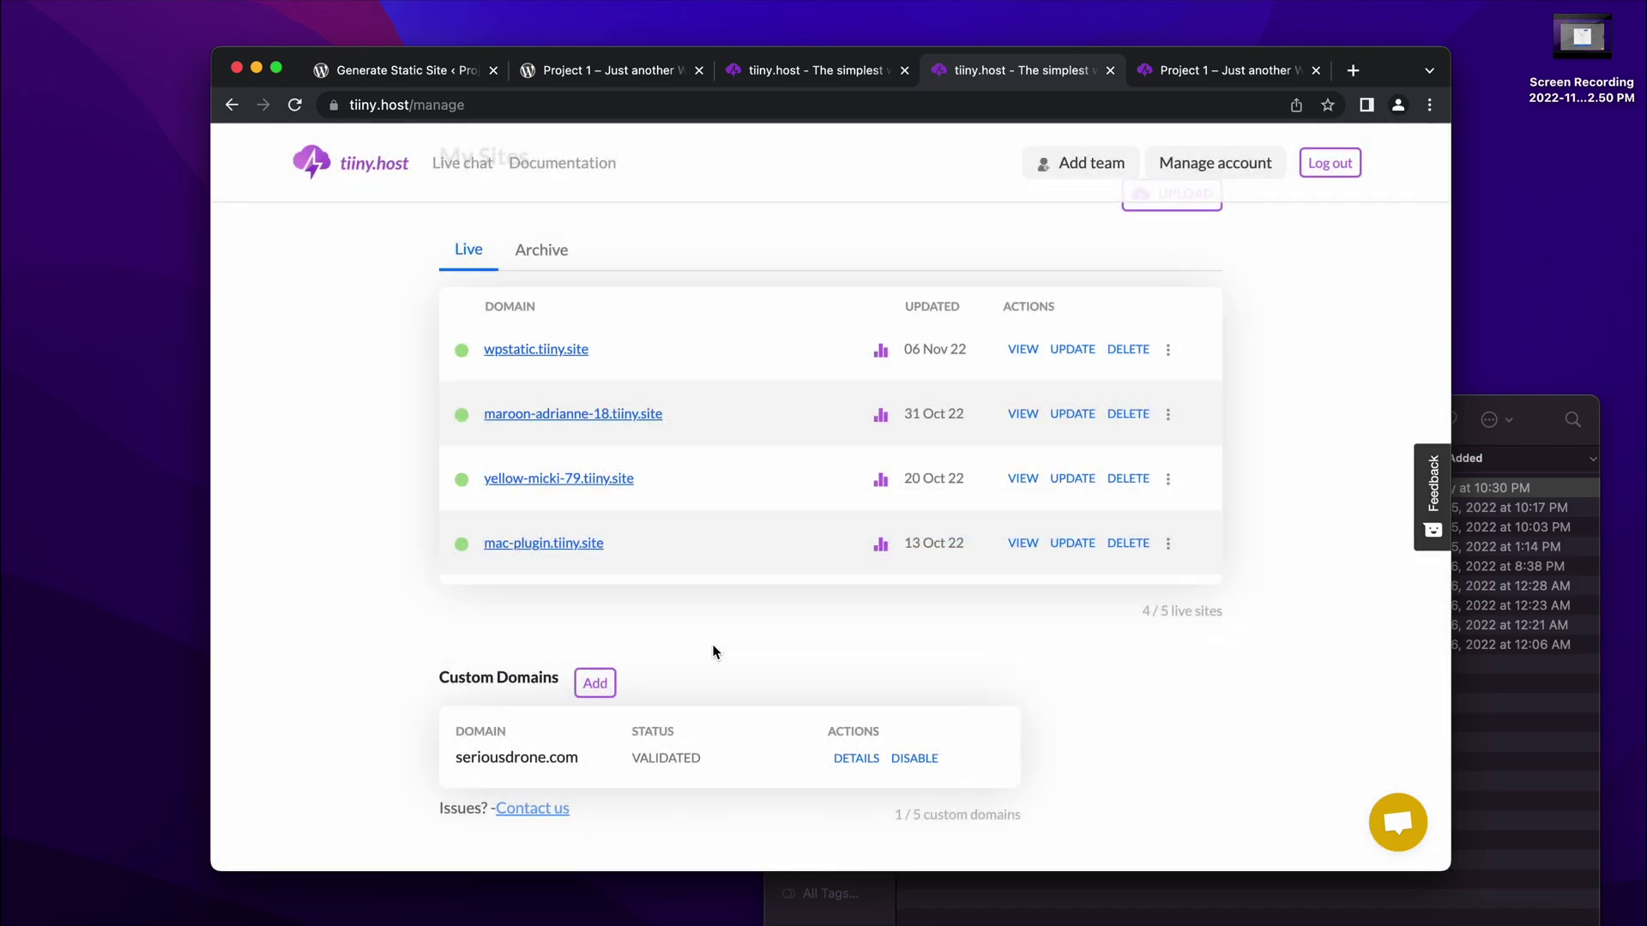
# - Check wpstatic.tiiny.site analytics showing 3 pageviews and 1 visitor
pyautogui.scroll(2, 715, 652)
pyautogui.click(867, 448)
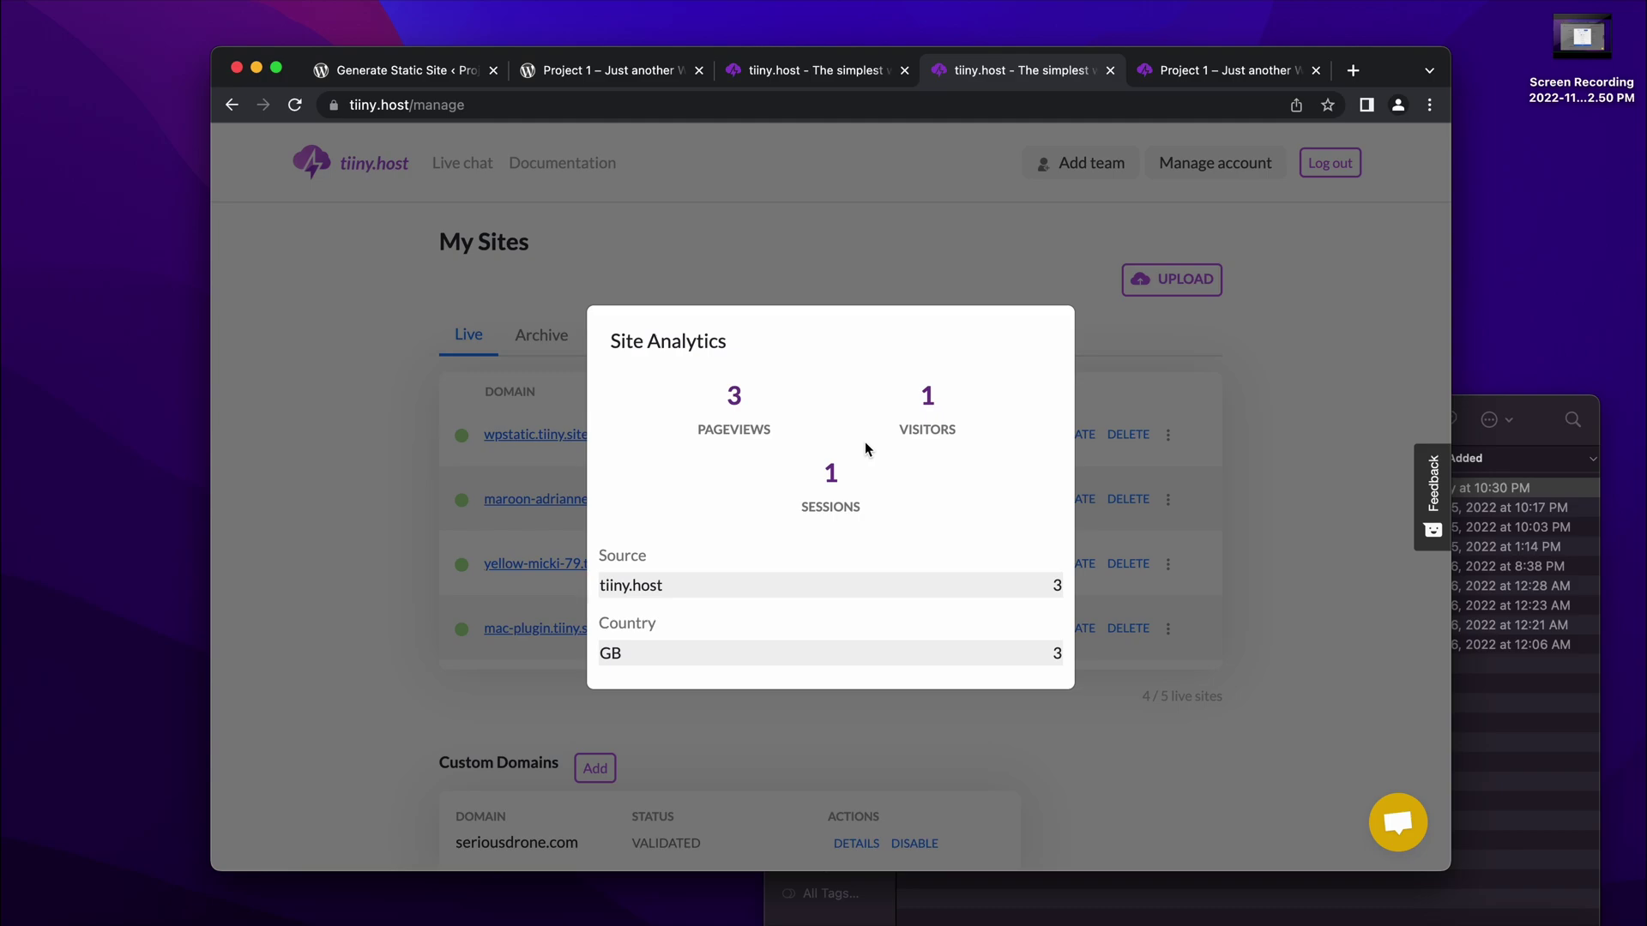
pyautogui.click(876, 244)
pyautogui.scroll(2, 875, 250)
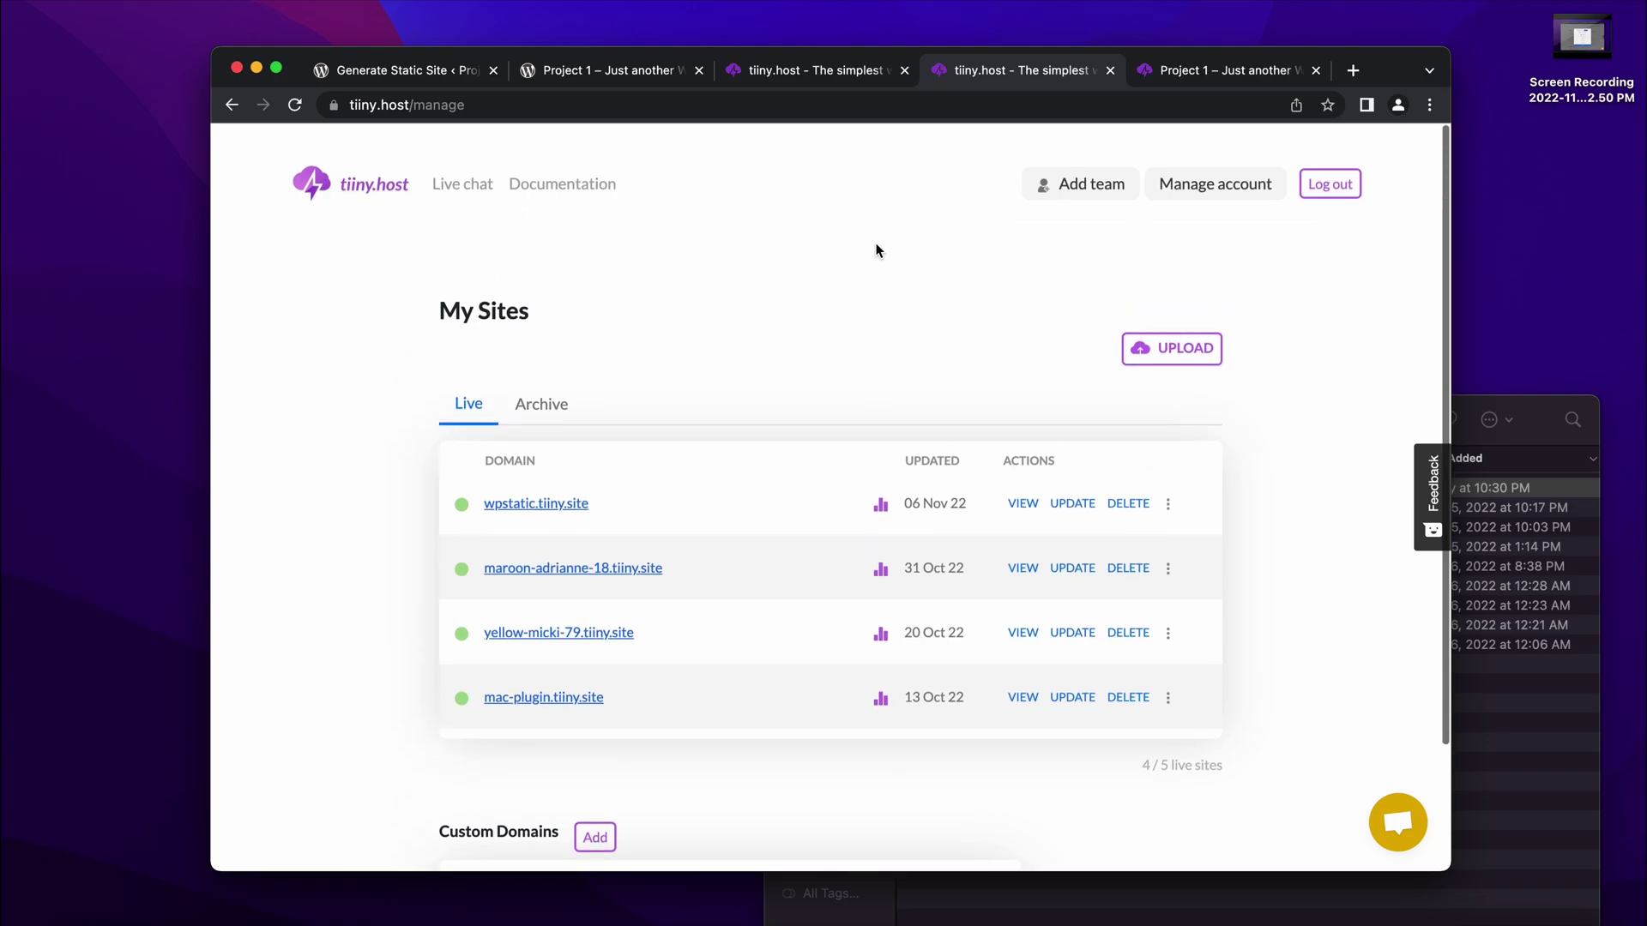